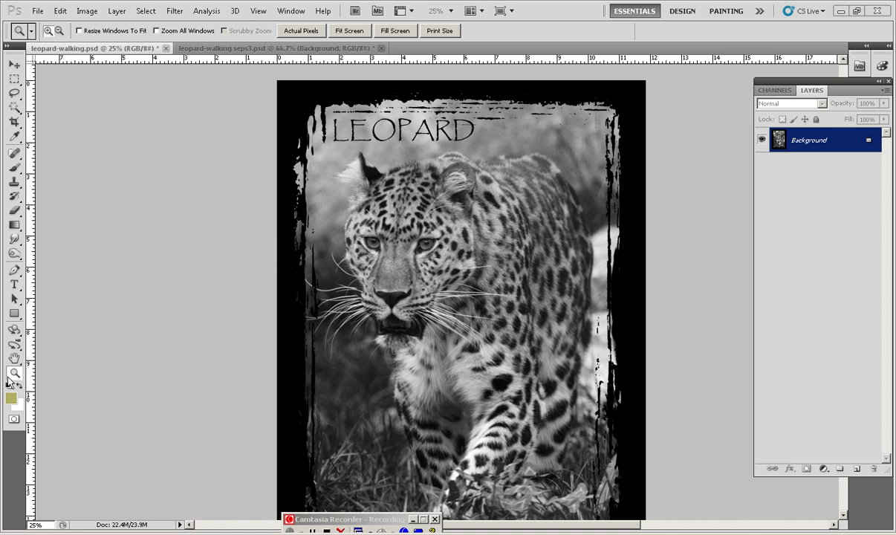
# Step: Zoom in on the leopard's face and eyes, then zoom back out to the LEOPARD title
pyautogui.hotkey('ctrl', 'a')
pyautogui.click(429, 265)
pyautogui.click(376, 223)
pyautogui.click(377, 224)
pyautogui.click(376, 224)
pyautogui.moveTo(241, 193); pyautogui.dragTo(293, 245)
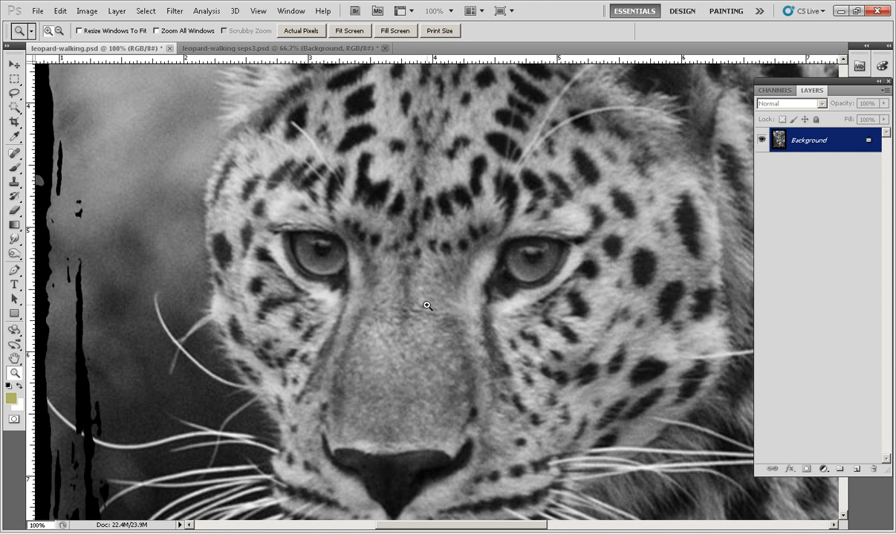
pyautogui.moveTo(389, 260); pyautogui.dragTo(288, 130)
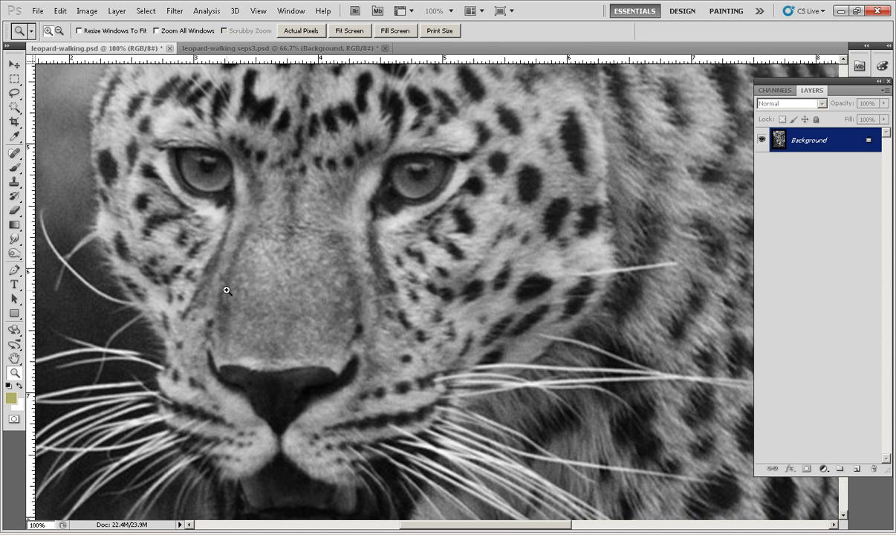
pyautogui.keyDown('alt'); pyautogui.click(286, 313); pyautogui.keyUp('alt')
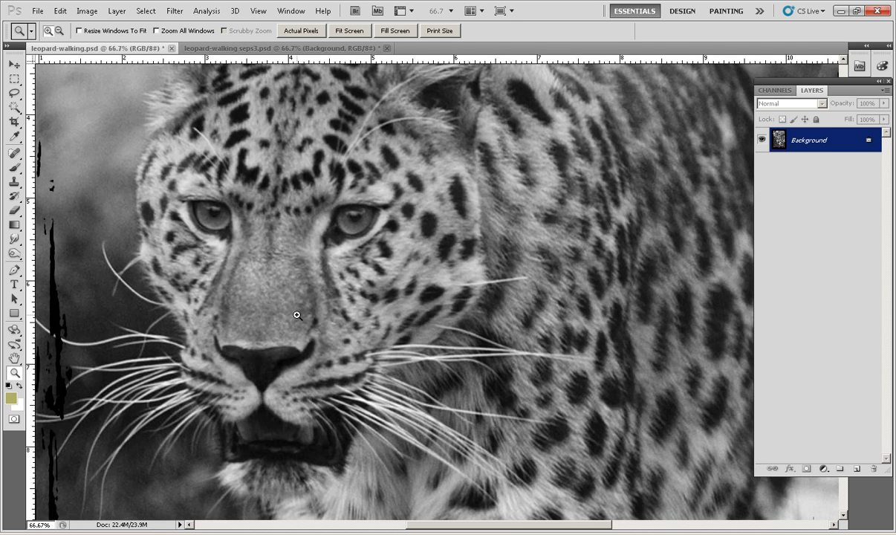
pyautogui.moveTo(296, 315); pyautogui.dragTo(301, 410)
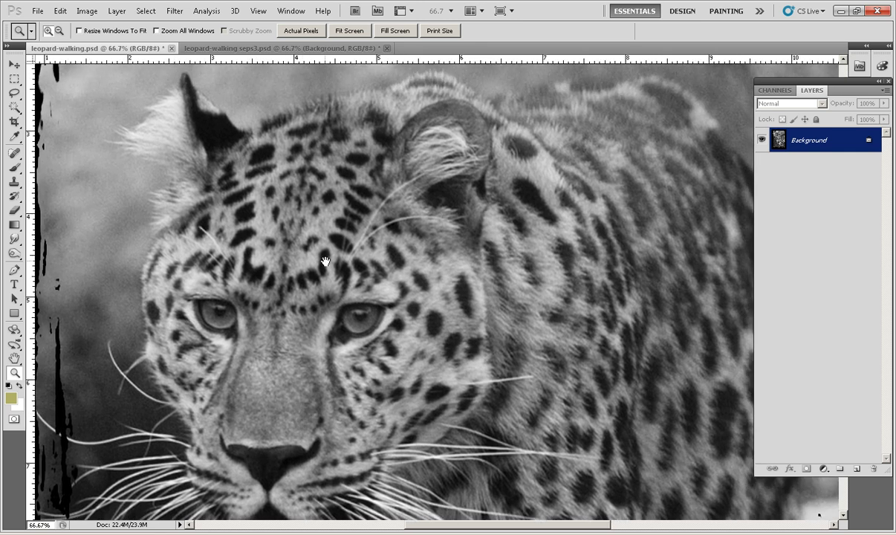
pyautogui.moveTo(441, 158); pyautogui.dragTo(435, 109)
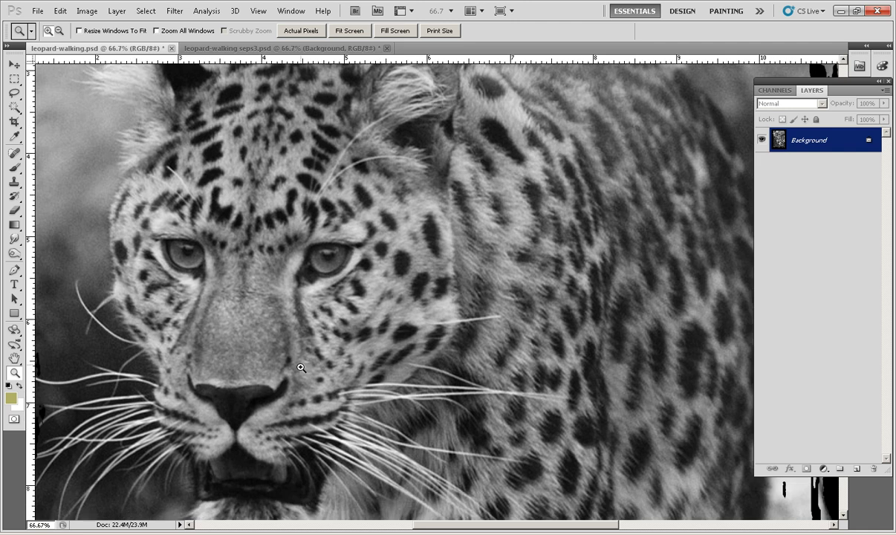
pyautogui.press('alt')
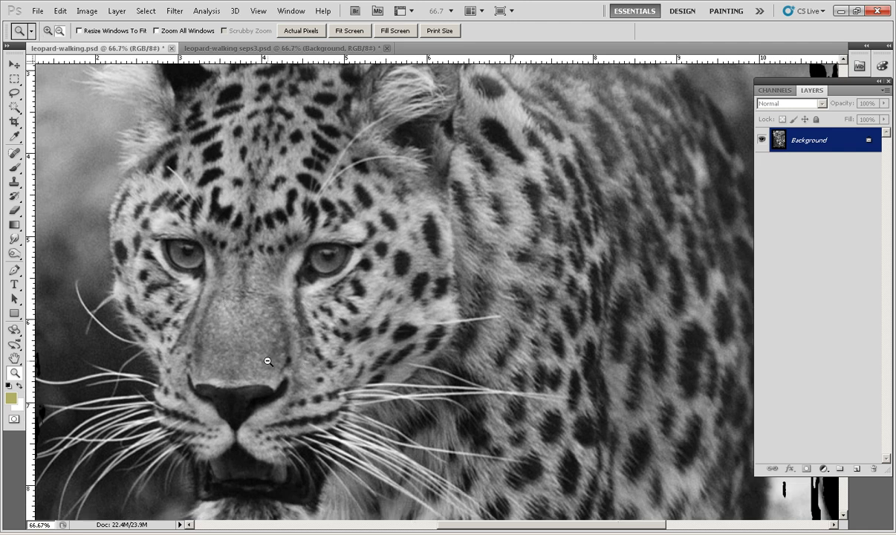
pyautogui.keyDown('alt'); pyautogui.click(266, 361); pyautogui.keyUp('alt')
pyautogui.moveTo(253, 343); pyautogui.dragTo(281, 345)
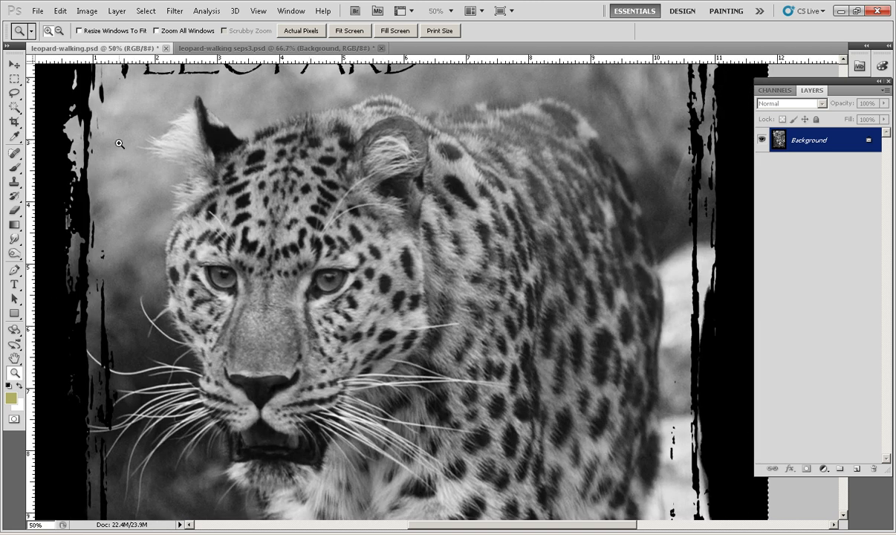
# Step: Switch to leopard-walking seps3.psd and bring the leopard's face into view
pyautogui.press('F2')
pyautogui.hotkey('ctrl', 'Tab')
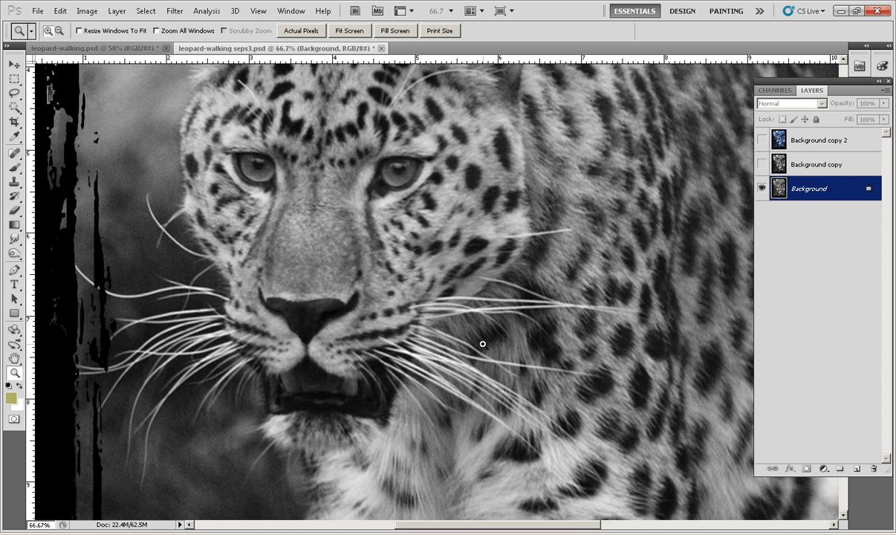
pyautogui.moveTo(375, 247); pyautogui.dragTo(330, 284)
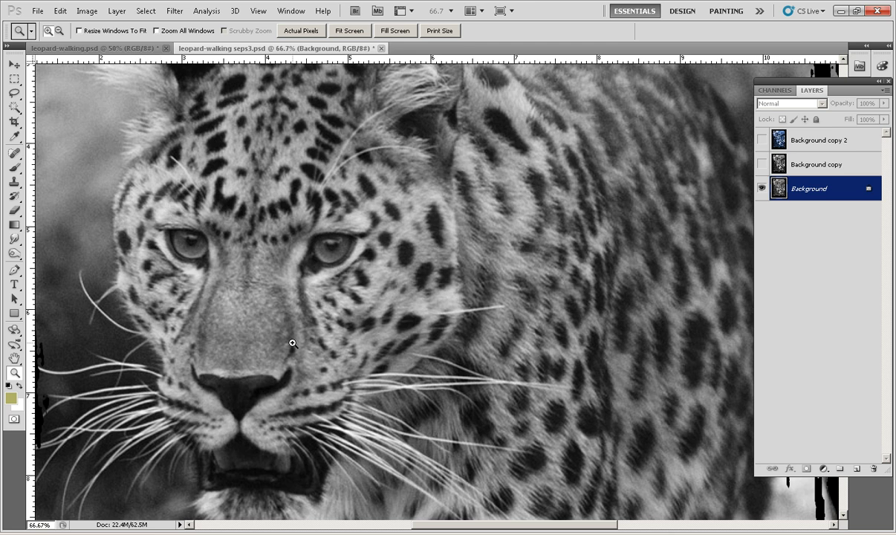
# Step: Try a trial Curves adjustment that darkens shadows and raises highlights
pyautogui.hotkey('ctrl', 'm')
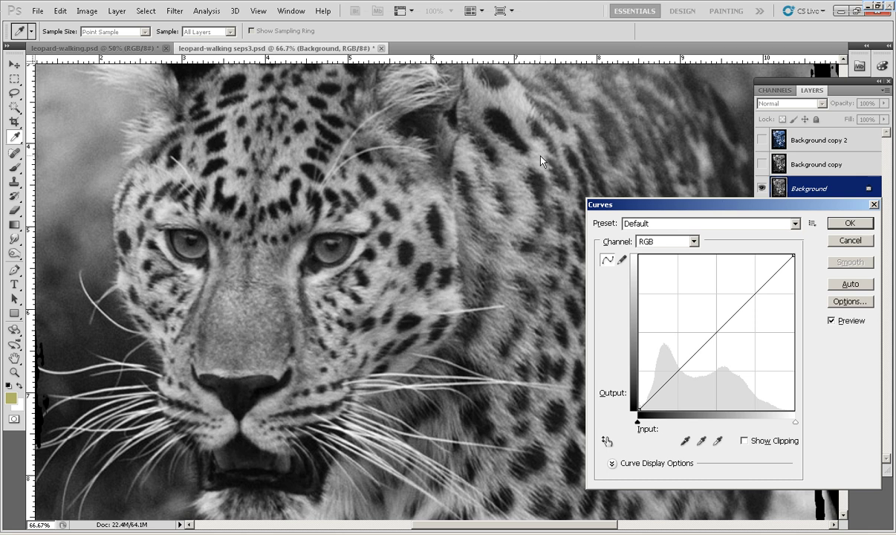
pyautogui.moveTo(540, 155); pyautogui.dragTo(541, 162)
pyautogui.moveTo(482, 344); pyautogui.dragTo(480, 358)
pyautogui.moveTo(579, 241); pyautogui.dragTo(601, 216)
pyautogui.moveTo(480, 357); pyautogui.dragTo(462, 361)
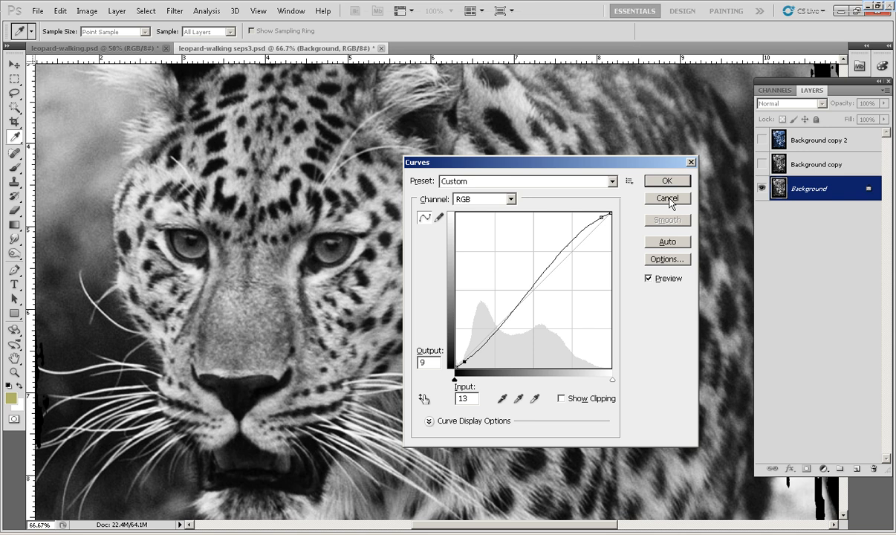
# Step: Discard the trial curve and show the Info panel colour readouts
pyautogui.click(668, 199)
pyautogui.press('z')
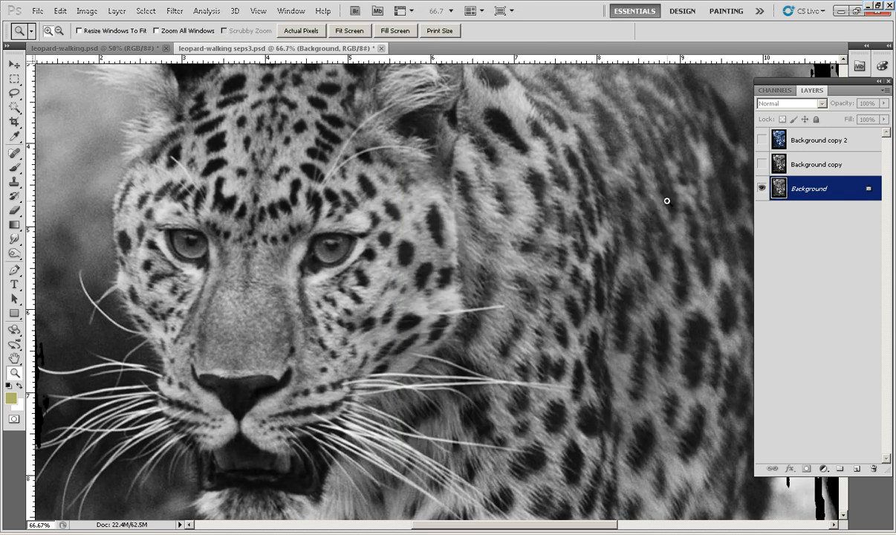
pyautogui.press('F8')
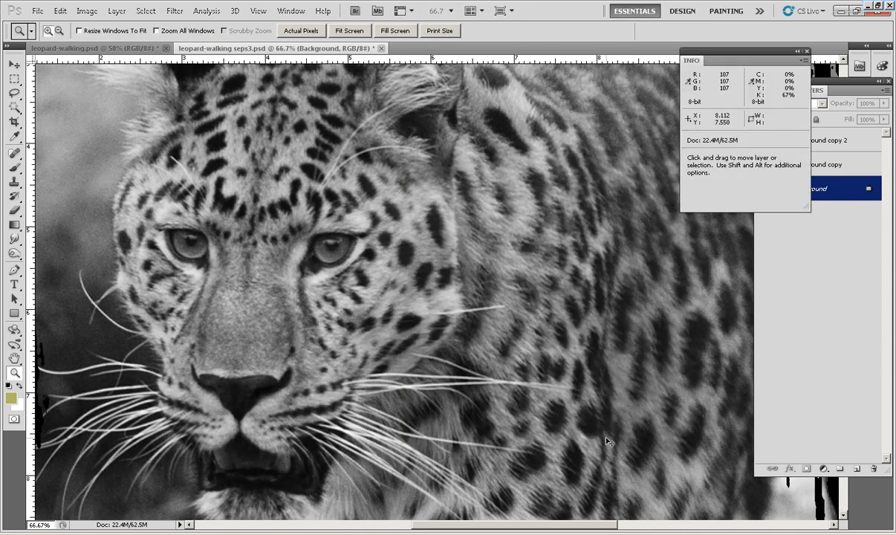
# Step: Apply an S-curve lifting highlights and darkening shadows on the Background layer
pyautogui.hotkey('ctrl', 'm')
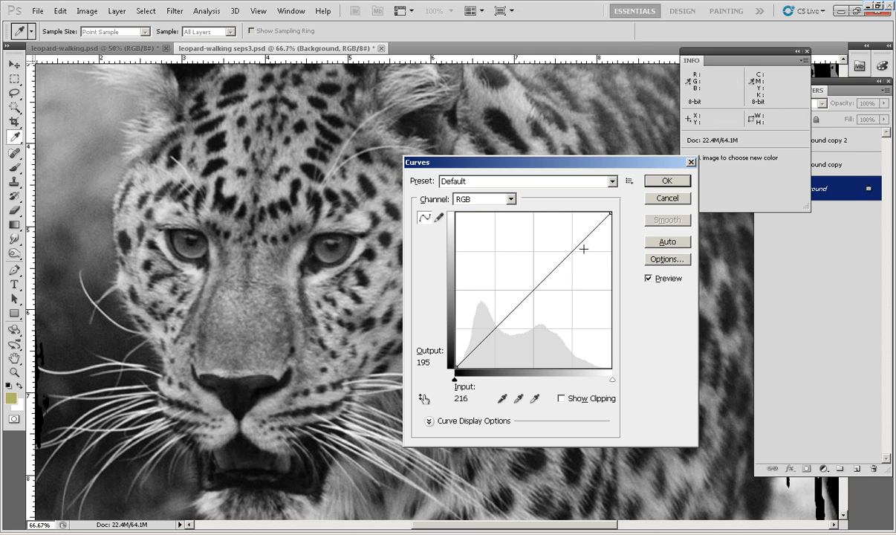
pyautogui.moveTo(580, 244); pyautogui.dragTo(607, 214)
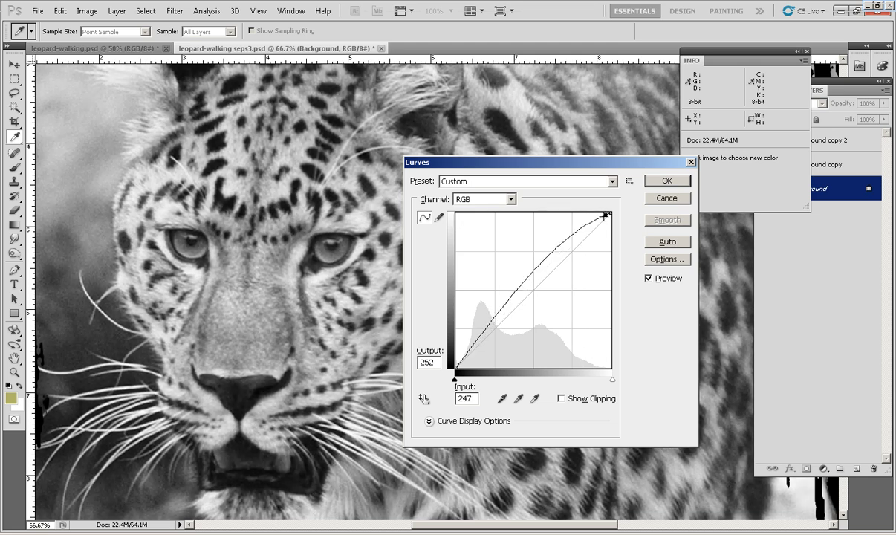
pyautogui.moveTo(491, 339); pyautogui.dragTo(461, 364)
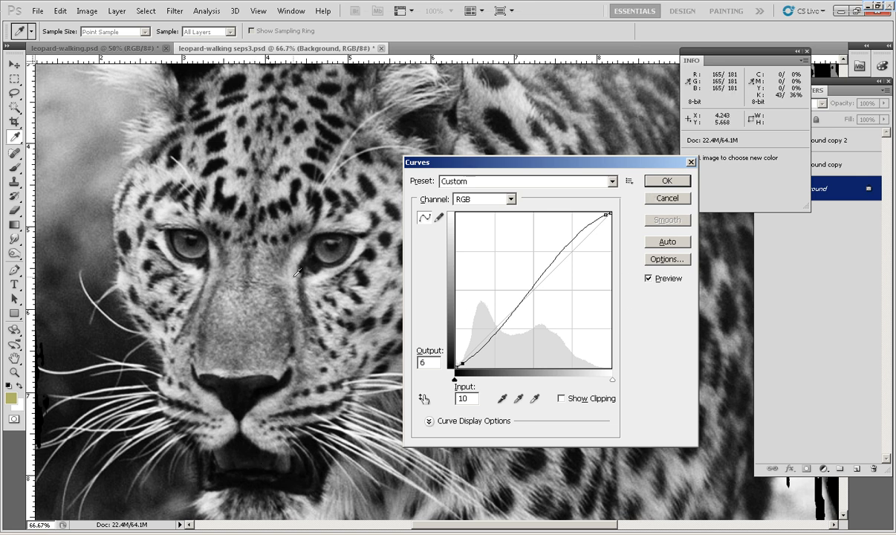
pyautogui.click(667, 181)
pyautogui.press('z')
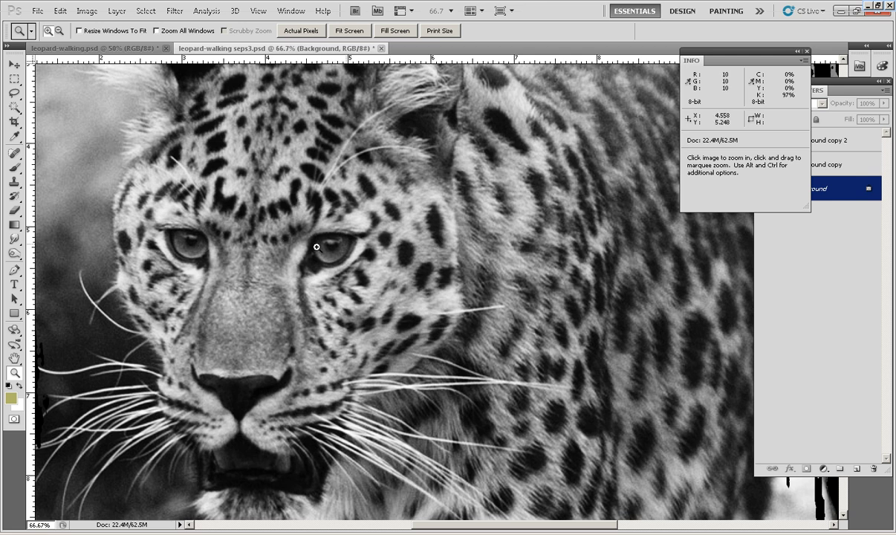
# Step: Open Unsharp Mask and centre its 100% preview on the leopard's eye
pyautogui.click(168, 14)
pyautogui.moveTo(234, 194)
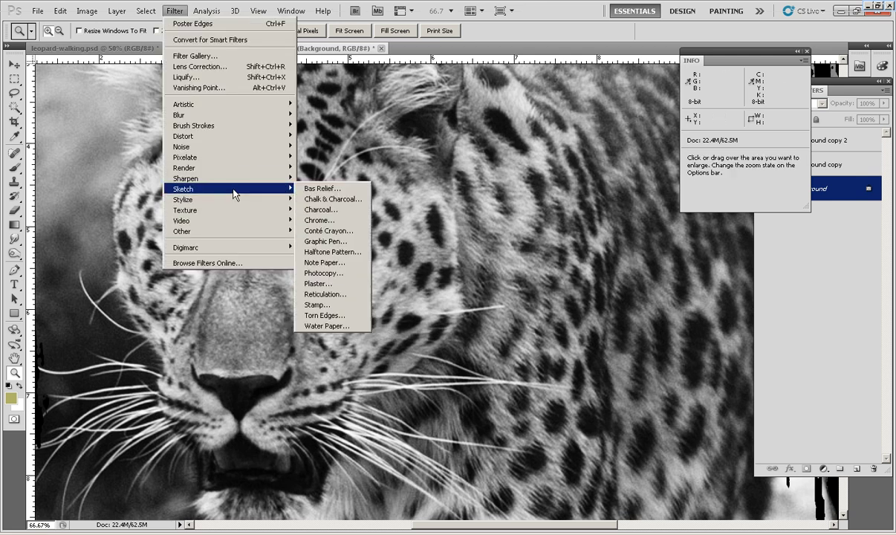
pyautogui.moveTo(223, 178)
pyautogui.click(330, 220)
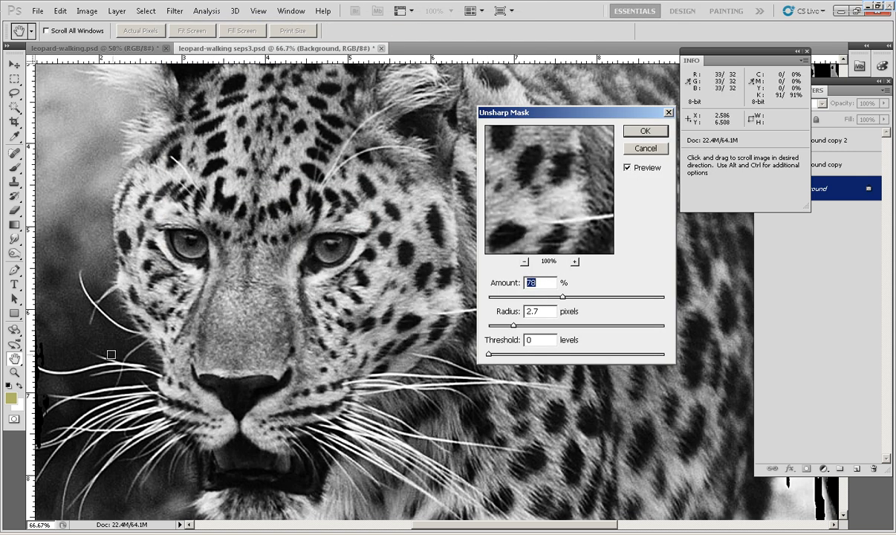
pyautogui.click(284, 228)
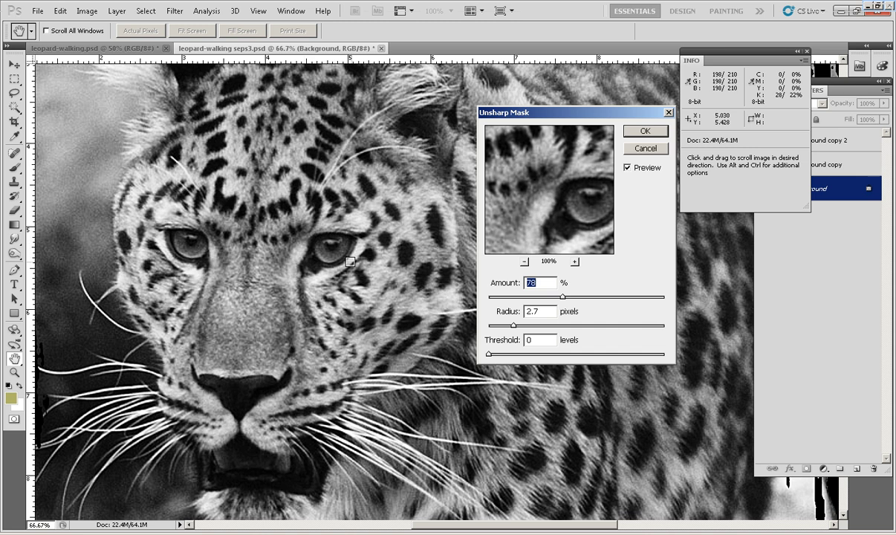
pyautogui.moveTo(353, 262); pyautogui.dragTo(310, 258)
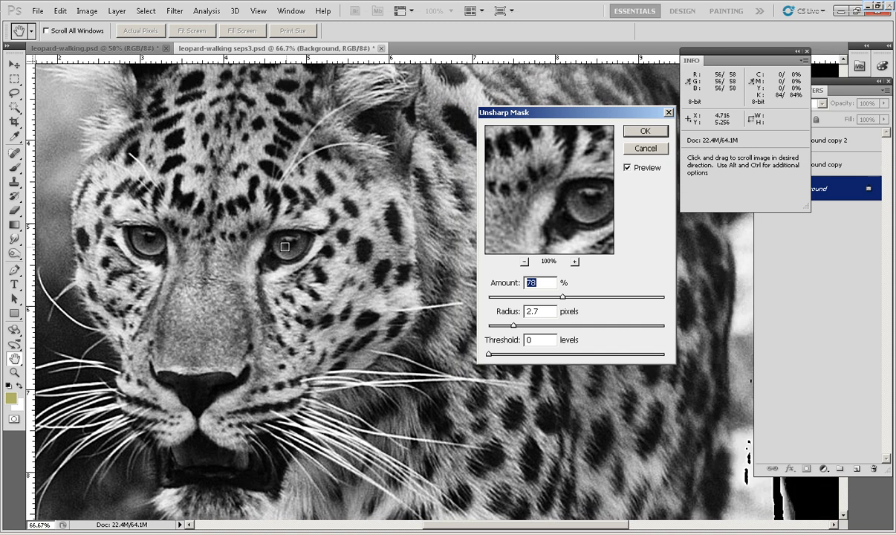
pyautogui.click(284, 246)
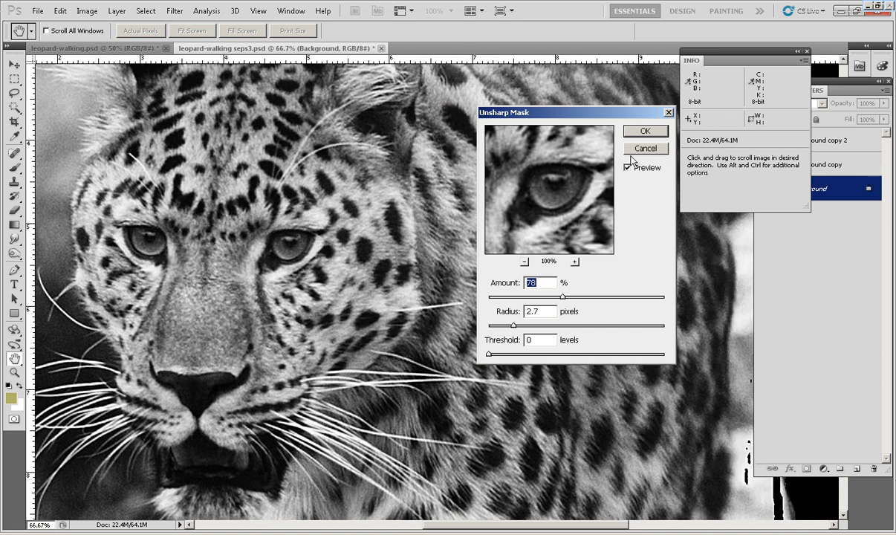
pyautogui.click(524, 262)
pyautogui.click(575, 262)
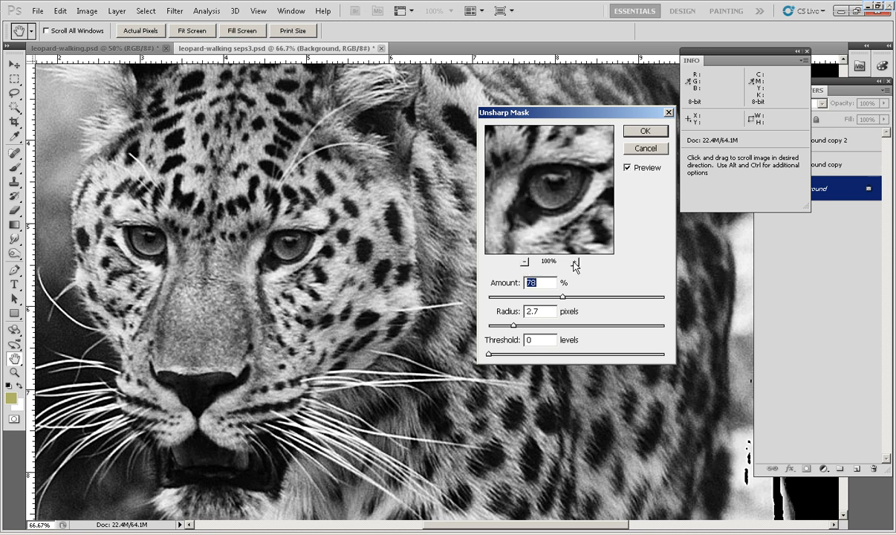
pyautogui.moveTo(525, 187); pyautogui.dragTo(586, 218)
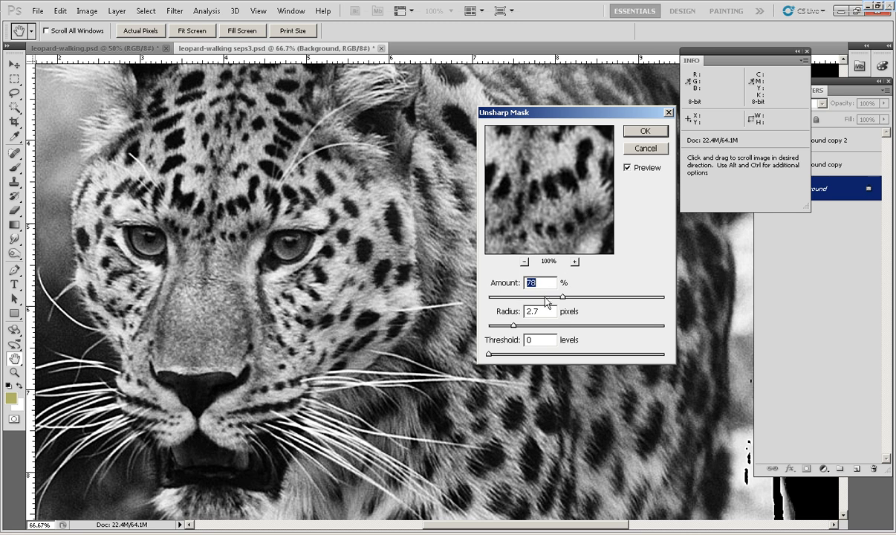
# Step: Set Unsharp Mask to Amount 127%, Radius 2.2 pixels, Threshold 0 levels
pyautogui.moveTo(562, 297); pyautogui.dragTo(621, 297)
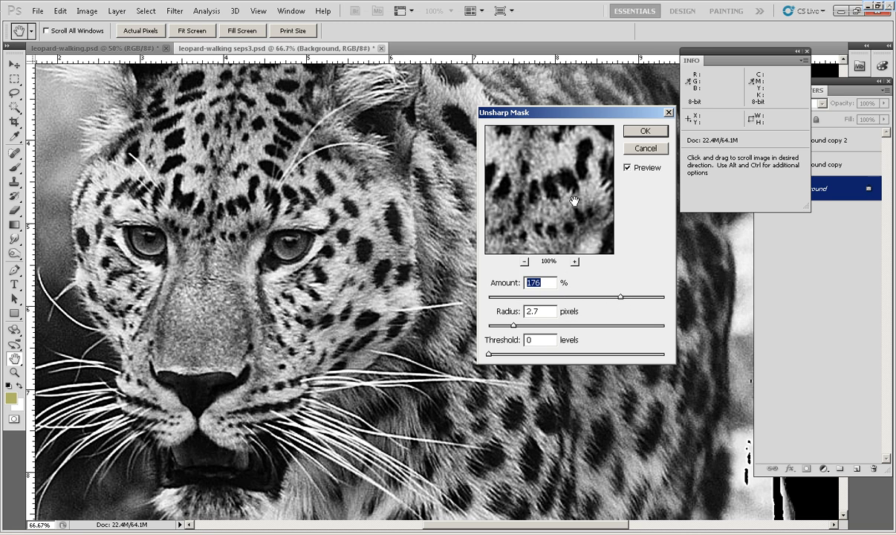
pyautogui.moveTo(580, 201); pyautogui.dragTo(545, 210)
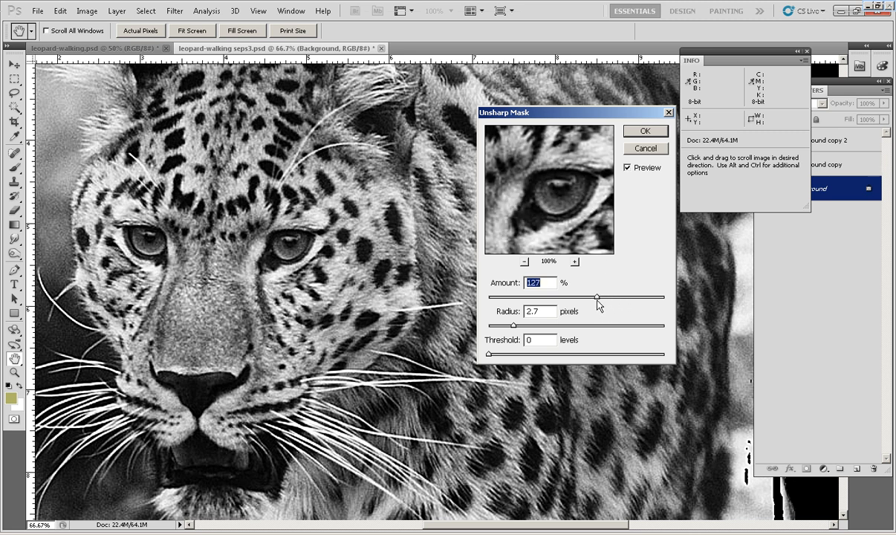
pyautogui.moveTo(526, 199); pyautogui.dragTo(542, 196)
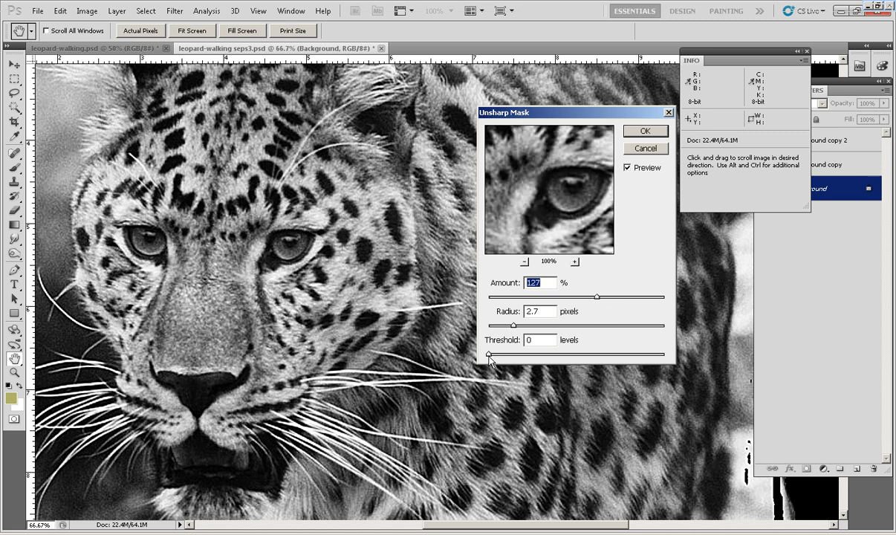
pyautogui.moveTo(489, 357)
pyautogui.mouseDown()
pyautogui.moveTo(503, 361)
pyautogui.moveTo(489, 359)
pyautogui.mouseUp()
pyautogui.moveTo(514, 329)
pyautogui.mouseDown()
pyautogui.moveTo(526, 328)
pyautogui.moveTo(511, 330)
pyautogui.mouseUp()
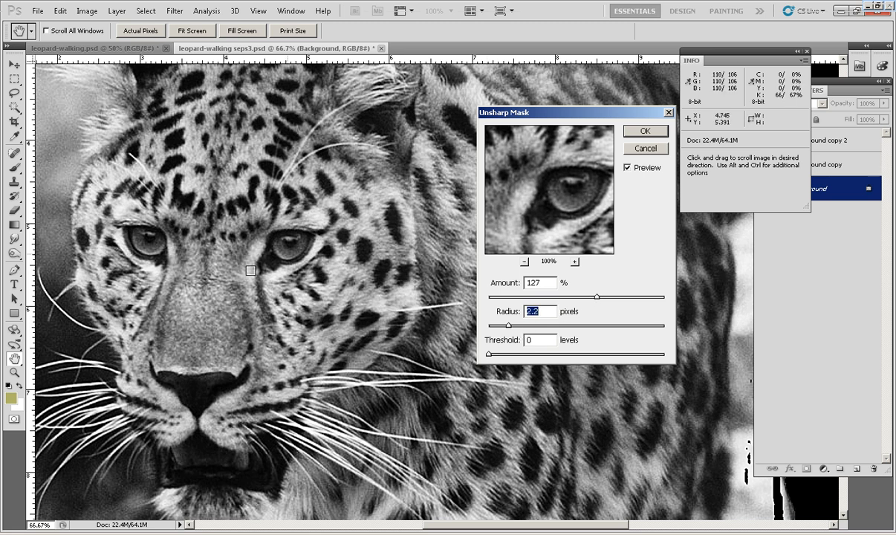
# Step: Apply the sharpening and zoom to inspect the leopard's eye and face at 100%
pyautogui.click(646, 131)
pyautogui.press('z')
pyautogui.click(294, 264)
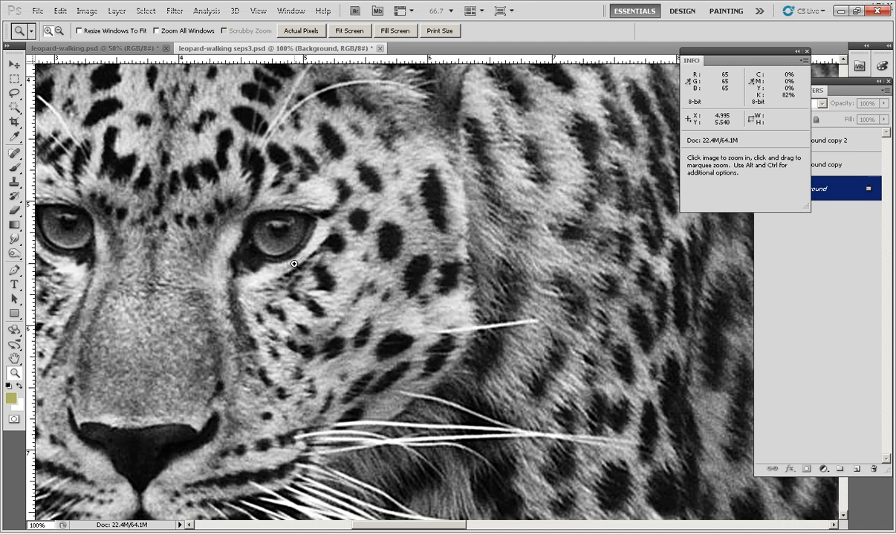
pyautogui.click(289, 255)
pyautogui.keyDown('alt'); pyautogui.click(277, 264); pyautogui.keyUp('alt')
pyautogui.keyDown('alt'); pyautogui.click(246, 276); pyautogui.keyUp('alt')
pyautogui.click(205, 271)
pyautogui.moveTo(160, 269); pyautogui.dragTo(315, 335)
# Step: Bring the Layers panel in front of Info and select the Background layer
pyautogui.press('ctrl')
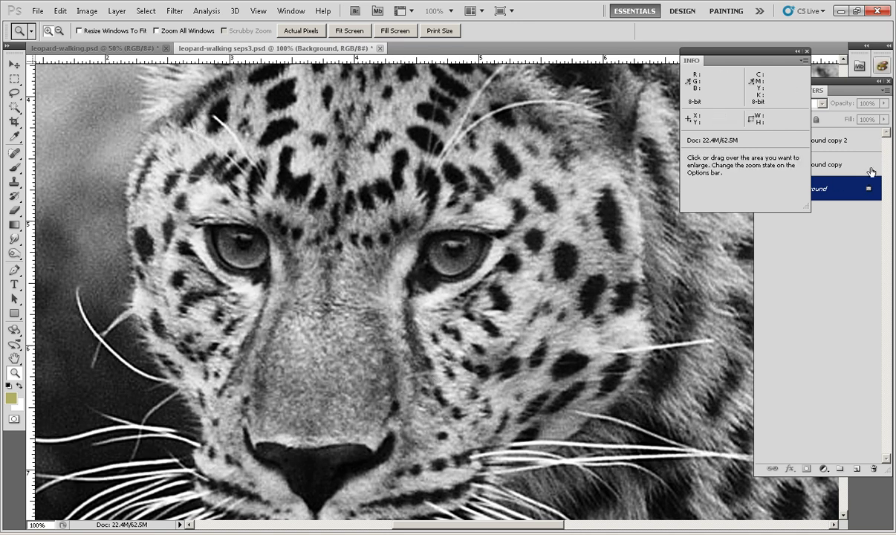
pyautogui.click(873, 207)
pyautogui.click(788, 188)
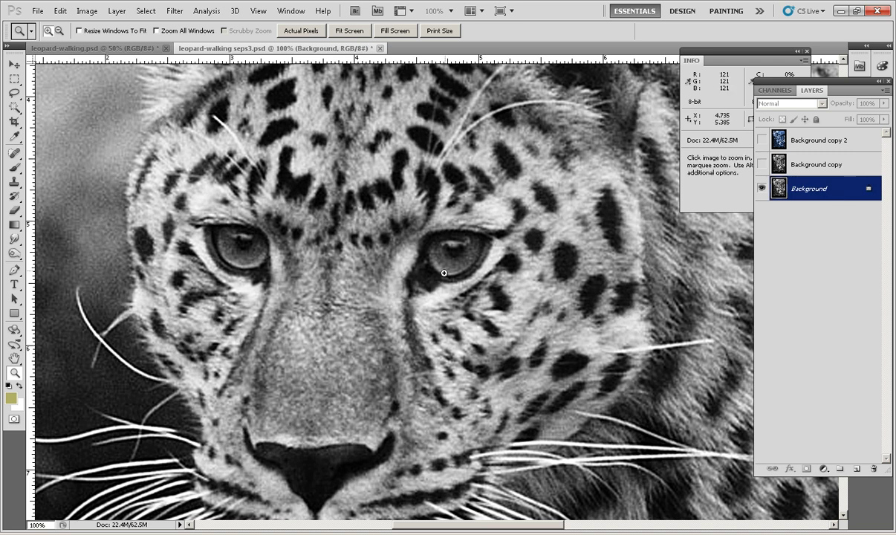
# Step: Duplicate Background and apply Poster Edges (thickness 1, intensity 1, posterization 6) to Background copy 3
pyautogui.moveTo(828, 198); pyautogui.dragTo(855, 468)
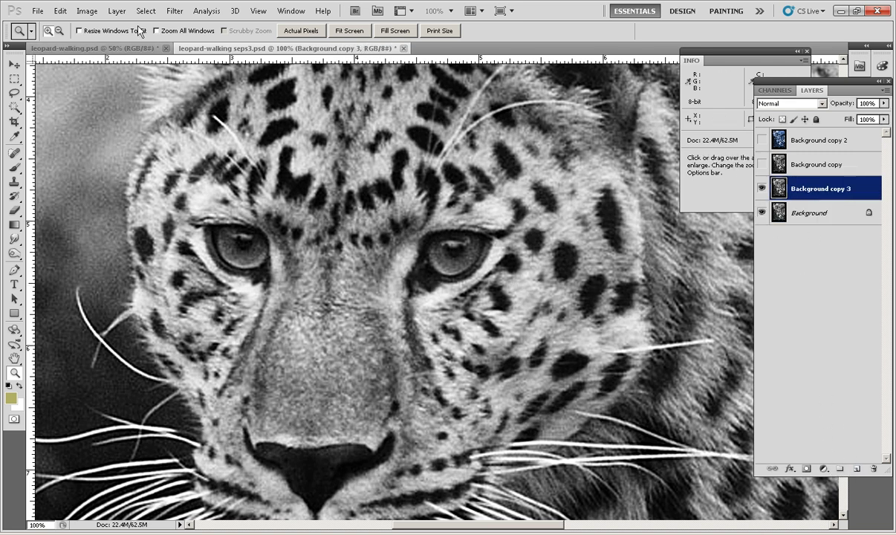
pyautogui.click(173, 12)
pyautogui.moveTo(191, 105)
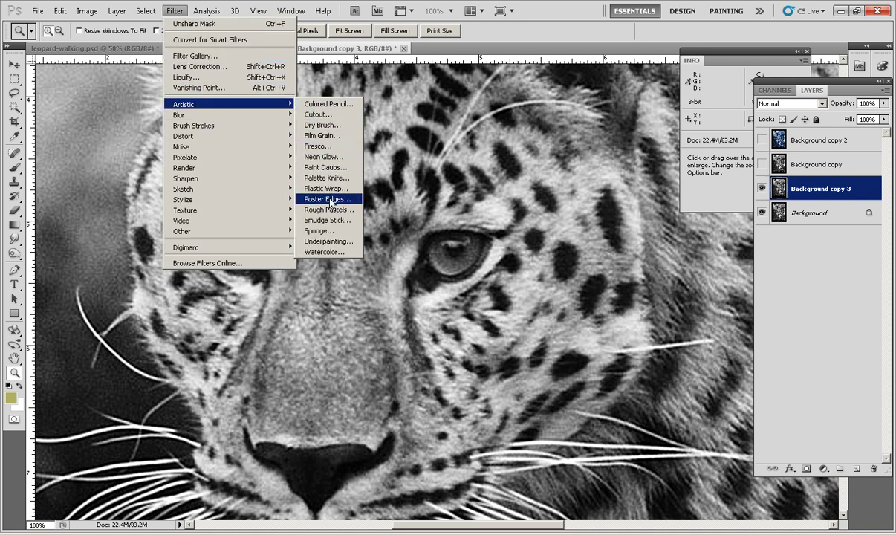
pyautogui.click(321, 199)
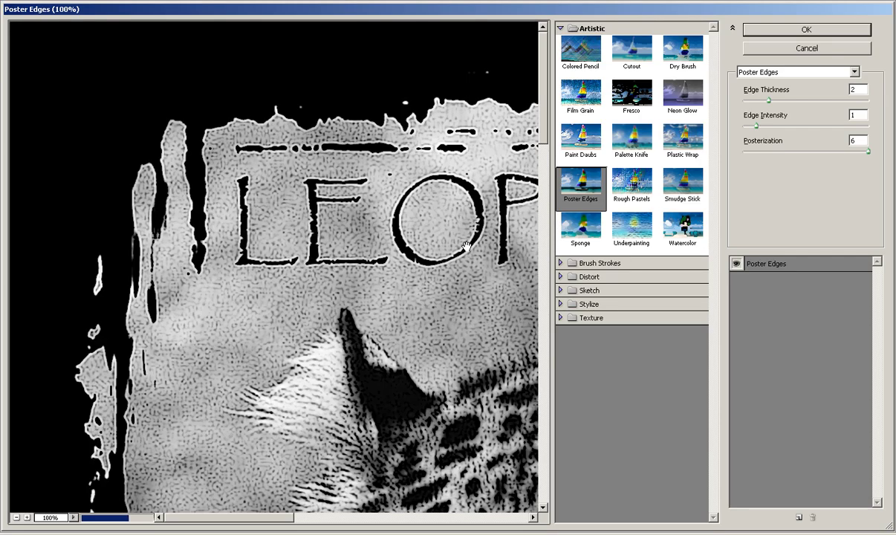
pyautogui.moveTo(423, 354); pyautogui.dragTo(229, 66)
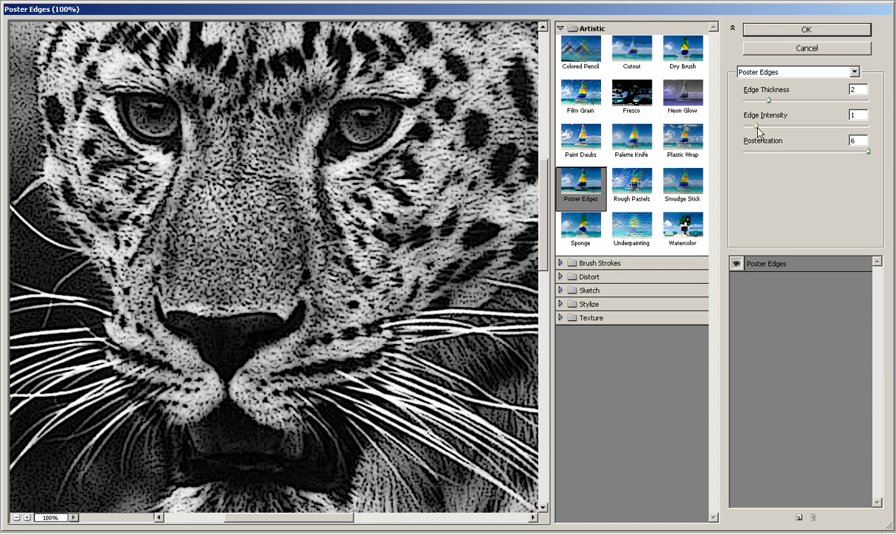
pyautogui.click(752, 127)
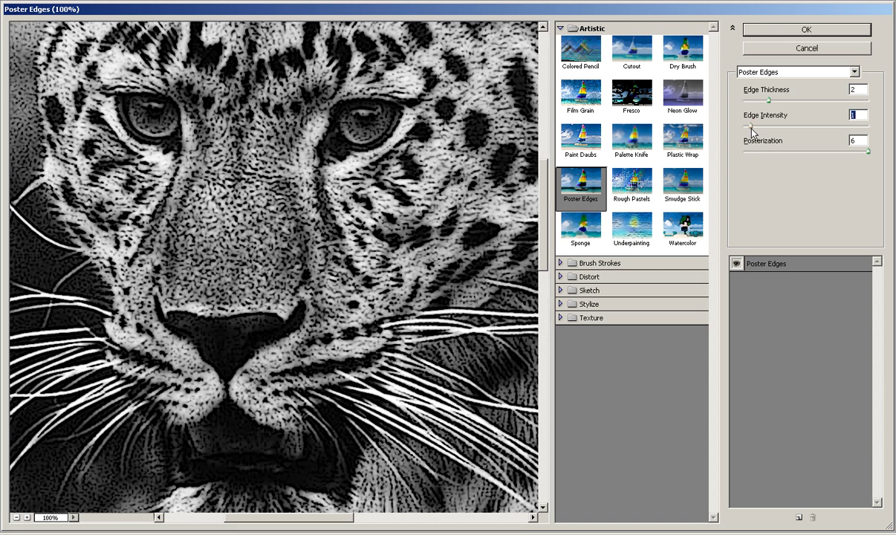
pyautogui.moveTo(768, 100); pyautogui.dragTo(757, 103)
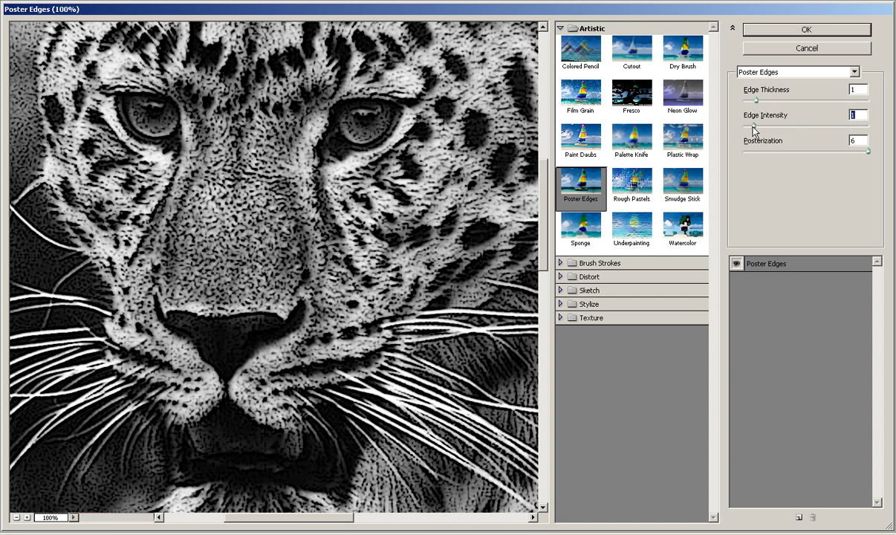
pyautogui.moveTo(750, 132); pyautogui.dragTo(744, 131)
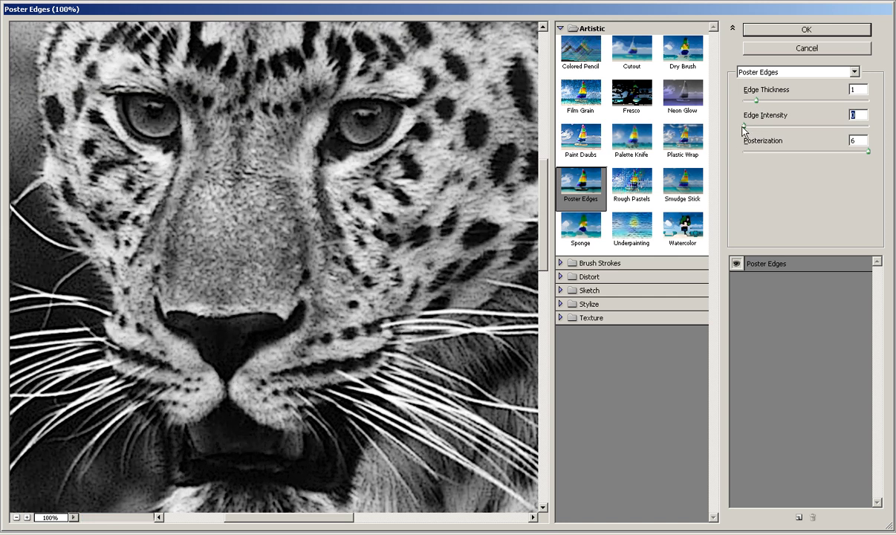
pyautogui.moveTo(745, 132); pyautogui.dragTo(752, 131)
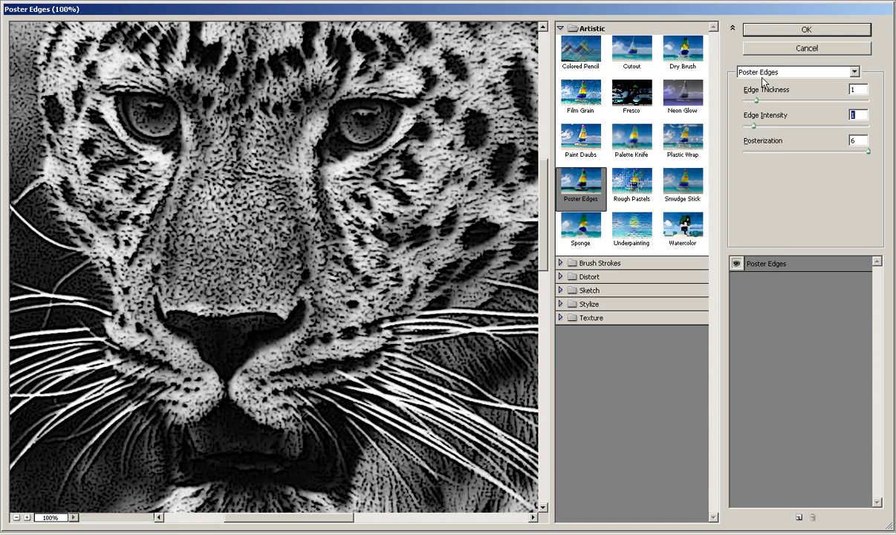
pyautogui.moveTo(870, 152); pyautogui.dragTo(760, 158)
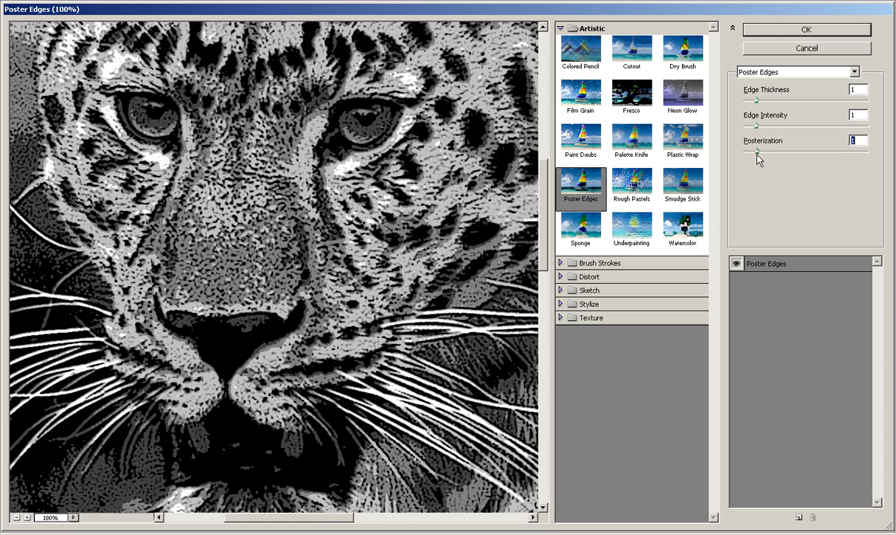
pyautogui.moveTo(758, 155); pyautogui.dragTo(873, 153)
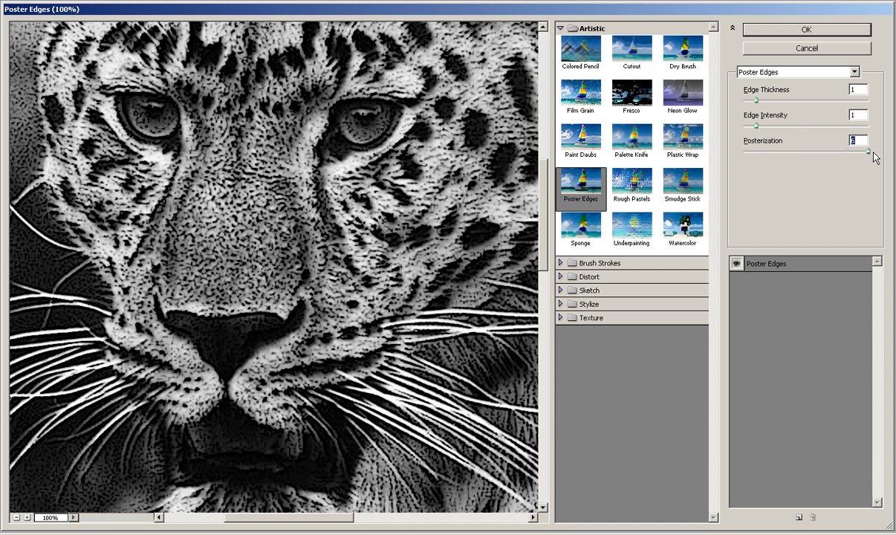
pyautogui.click(819, 31)
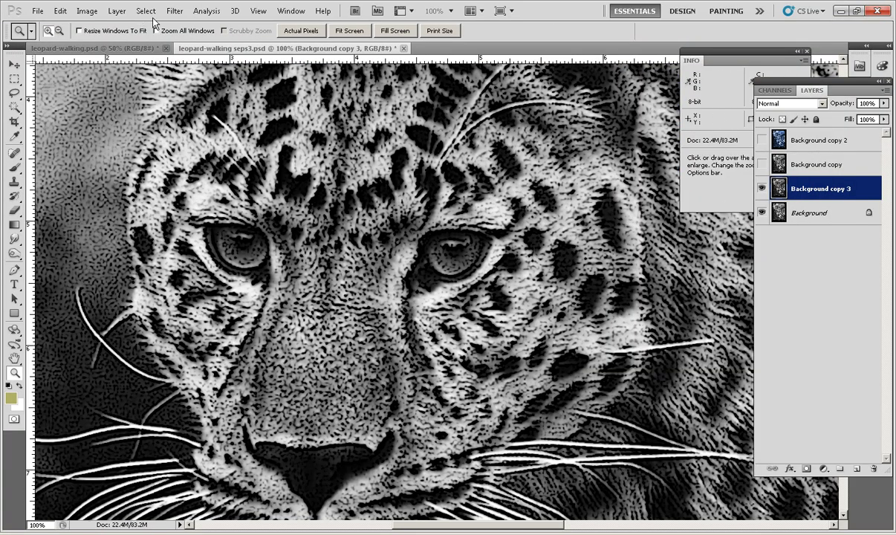
# Step: Select sampled tones via Color Range at Fuzziness 58, copy them to Layer 1, and deselect
pyautogui.click(147, 10)
pyautogui.click(158, 104)
pyautogui.click(254, 240)
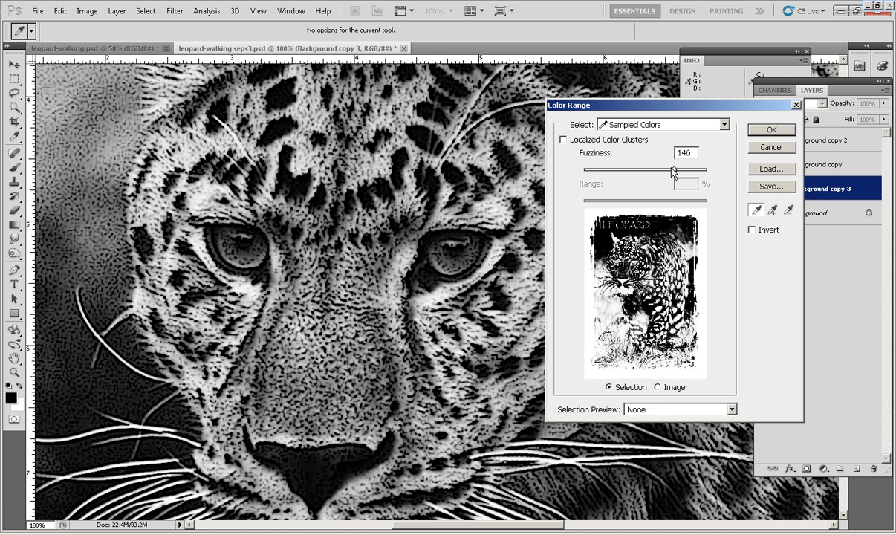
pyautogui.moveTo(673, 170); pyautogui.dragTo(622, 183)
pyautogui.press('Return')
pyautogui.press('z')
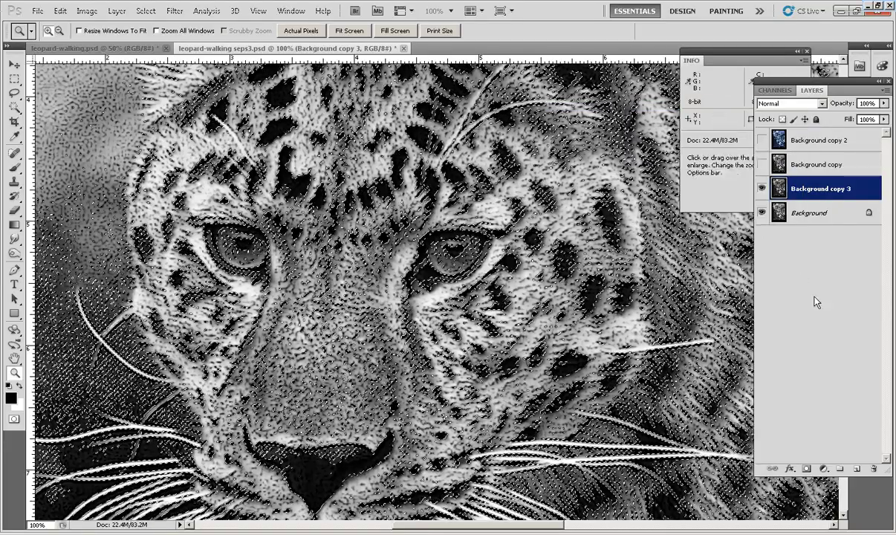
pyautogui.hotkey('ctrl', 'j')
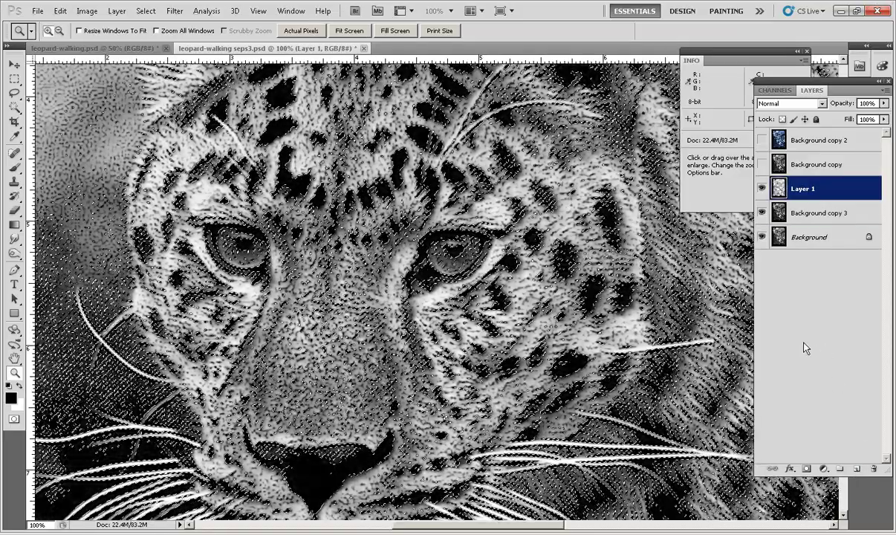
pyautogui.hotkey('ctrl', 'd')
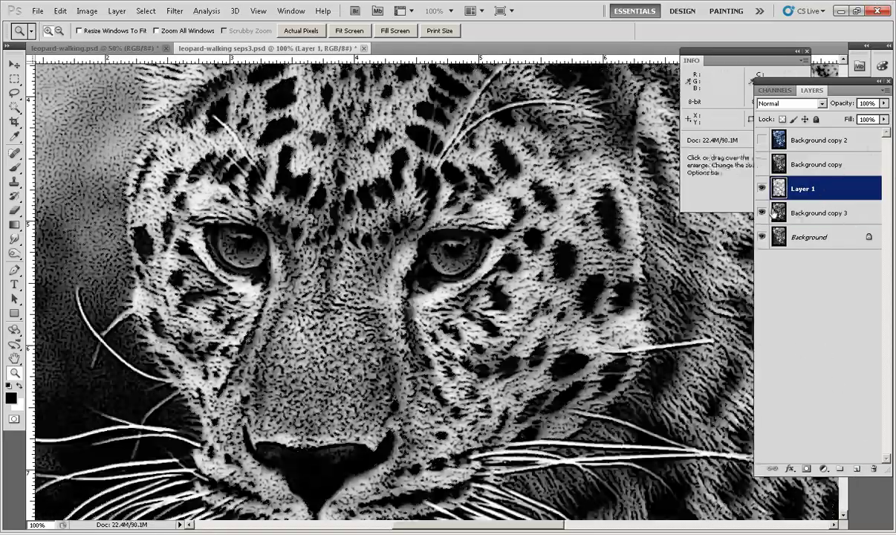
# Step: Hide Background copy 3 and erase Layer 1's texture left of the face with a 125 px eraser
pyautogui.click(763, 212)
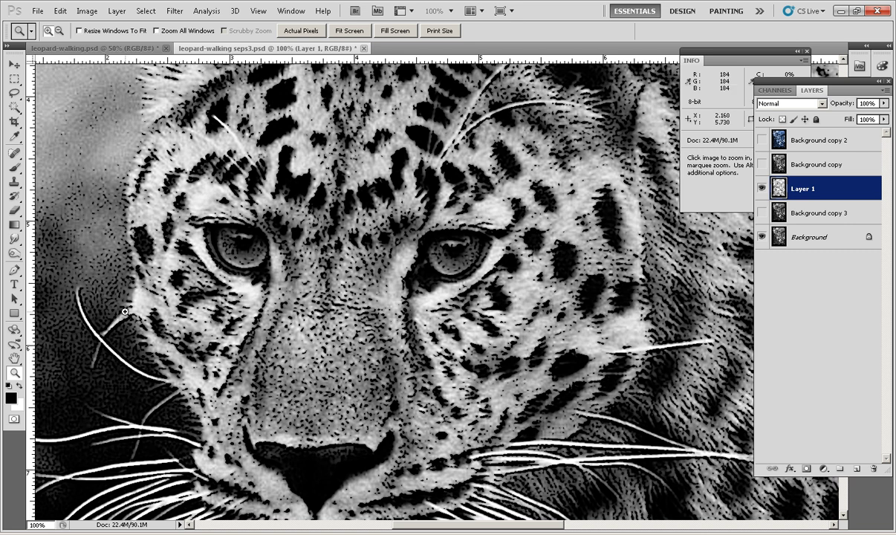
pyautogui.click(14, 211)
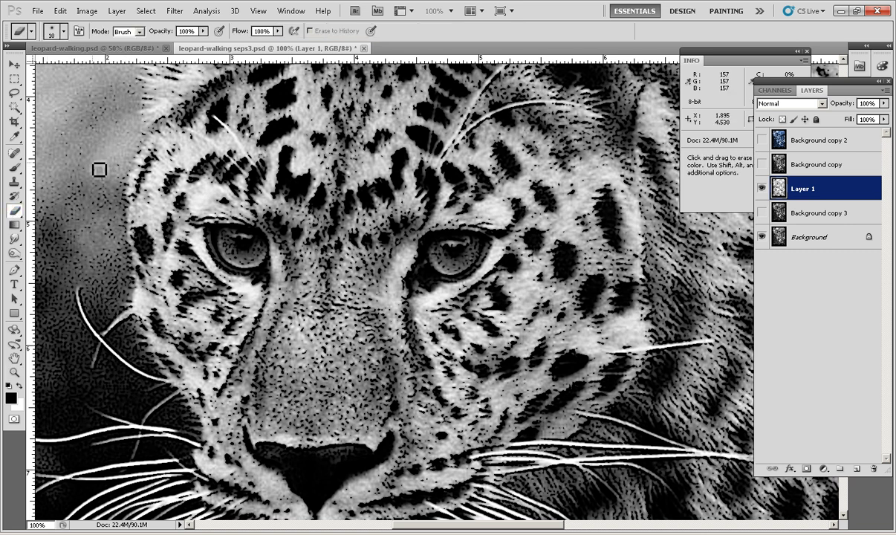
pyautogui.press(']')
pyautogui.press(']')
pyautogui.press(']')
pyautogui.press(']')
pyautogui.press(']')
pyautogui.press(']')
pyautogui.press(']')
pyautogui.press(']')
pyautogui.press(']')
pyautogui.press(']')
pyautogui.press(']')
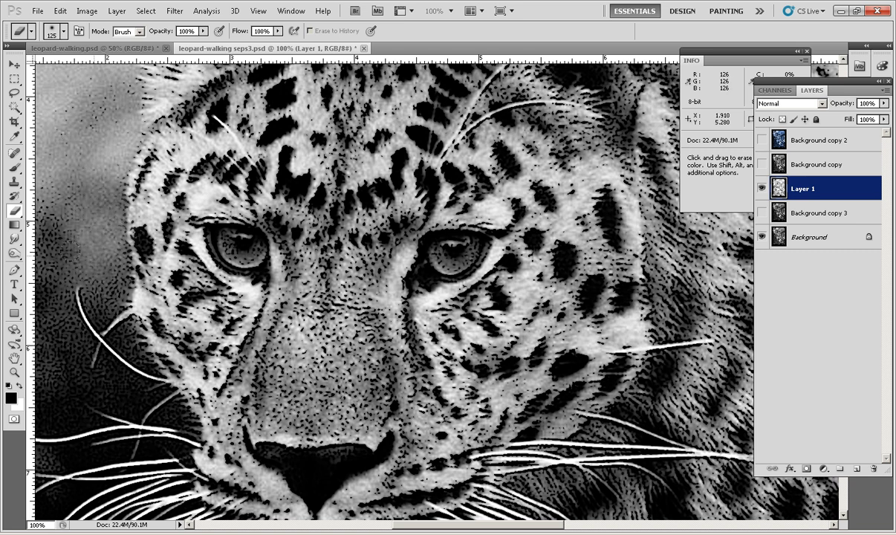
pyautogui.moveTo(108, 254)
pyautogui.mouseDown()
pyautogui.moveTo(82, 148)
pyautogui.moveTo(74, 290)
pyautogui.moveTo(148, 371)
pyautogui.moveTo(70, 226)
pyautogui.moveTo(74, 387)
pyautogui.moveTo(48, 446)
pyautogui.mouseUp()
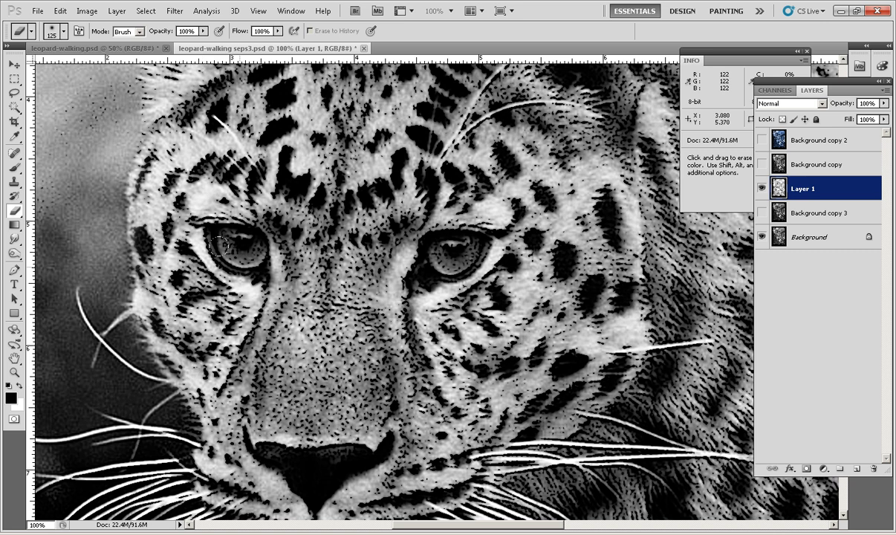
# Step: Erase both eyes and the nose bridge at 80 px, then set Layer 1 opacity to 45%
pyautogui.press('[')
pyautogui.moveTo(231, 237)
pyautogui.mouseDown()
pyautogui.moveTo(215, 221)
pyautogui.moveTo(245, 236)
pyautogui.mouseUp()
pyautogui.moveTo(404, 228)
pyautogui.mouseDown()
pyautogui.moveTo(429, 222)
pyautogui.moveTo(440, 245)
pyautogui.moveTo(421, 251)
pyautogui.moveTo(464, 257)
pyautogui.mouseUp()
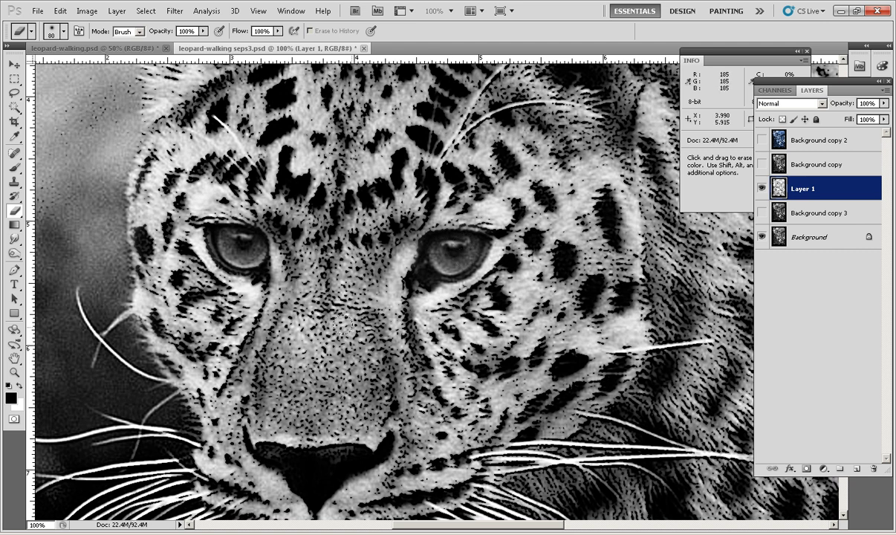
pyautogui.moveTo(319, 297)
pyautogui.mouseDown()
pyautogui.moveTo(311, 375)
pyautogui.moveTo(301, 327)
pyautogui.moveTo(250, 383)
pyautogui.moveTo(302, 373)
pyautogui.moveTo(360, 398)
pyautogui.moveTo(327, 227)
pyautogui.mouseUp()
pyautogui.moveTo(656, 407); pyautogui.dragTo(448, 277)
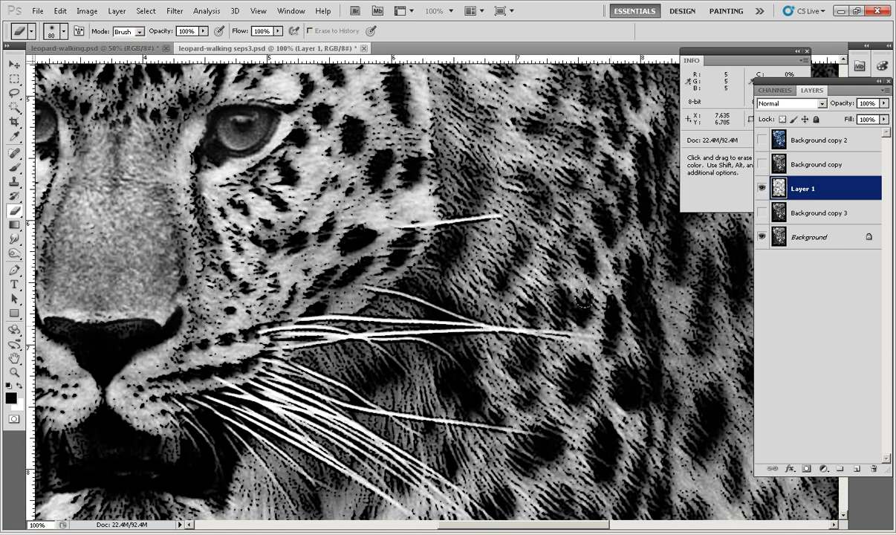
pyautogui.click(884, 103)
pyautogui.moveTo(885, 115); pyautogui.dragTo(851, 136)
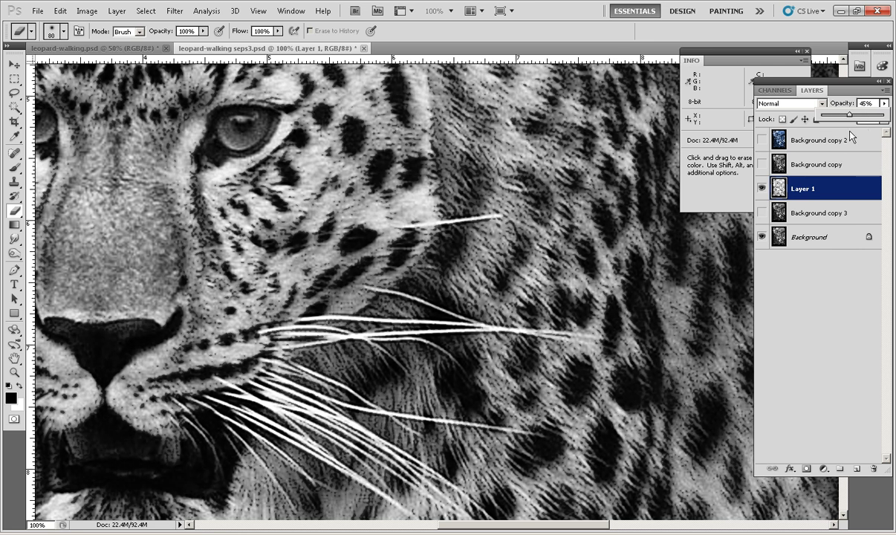
# Step: Zoom to 66.7% and delete Background copy 3 and Layer 1 together
pyautogui.click(14, 371)
pyautogui.keyDown('alt'); pyautogui.click(83, 343); pyautogui.keyUp('alt')
pyautogui.click(356, 316)
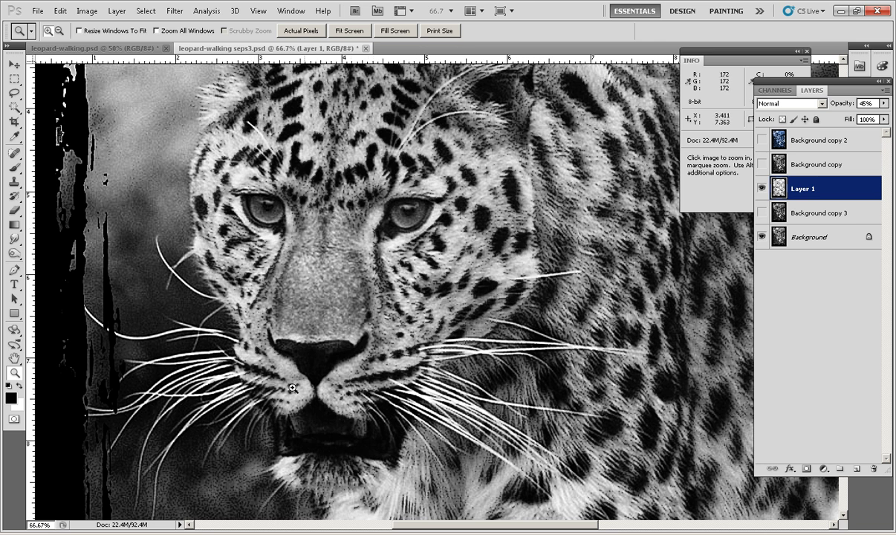
pyautogui.click(837, 221)
pyautogui.keyDown('shift'); pyautogui.click(852, 194); pyautogui.keyUp('shift')
pyautogui.moveTo(852, 194); pyautogui.dragTo(874, 467)
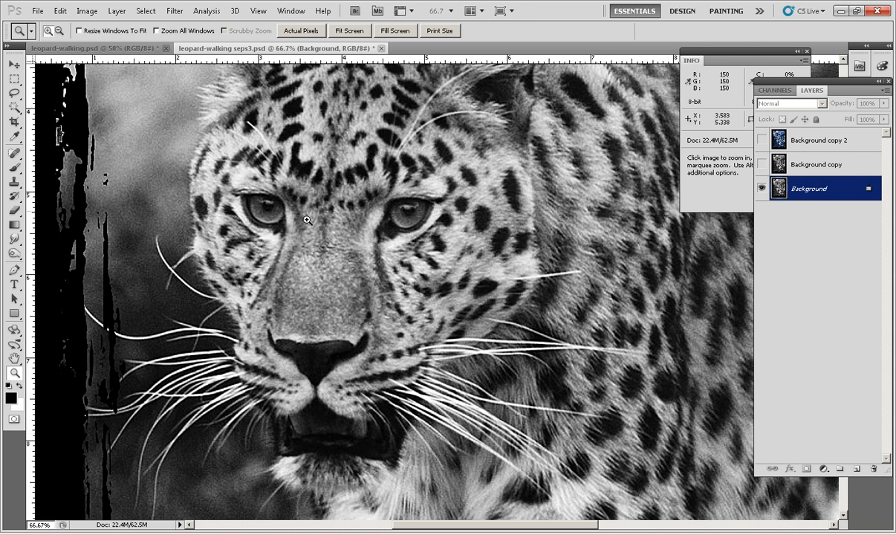
# Step: Toggle Background copy's visibility to compare, leave it shown, and make it active
pyautogui.click(761, 165)
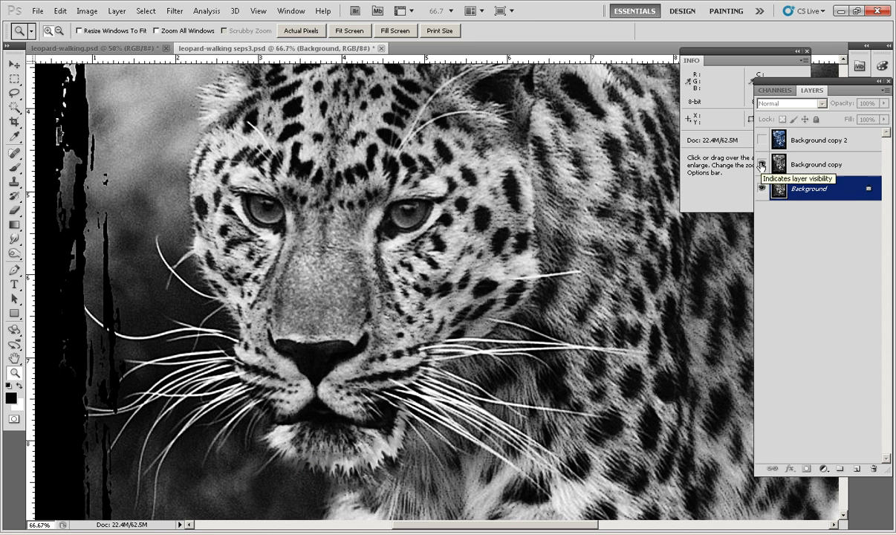
pyautogui.click(761, 165)
pyautogui.click(761, 165)
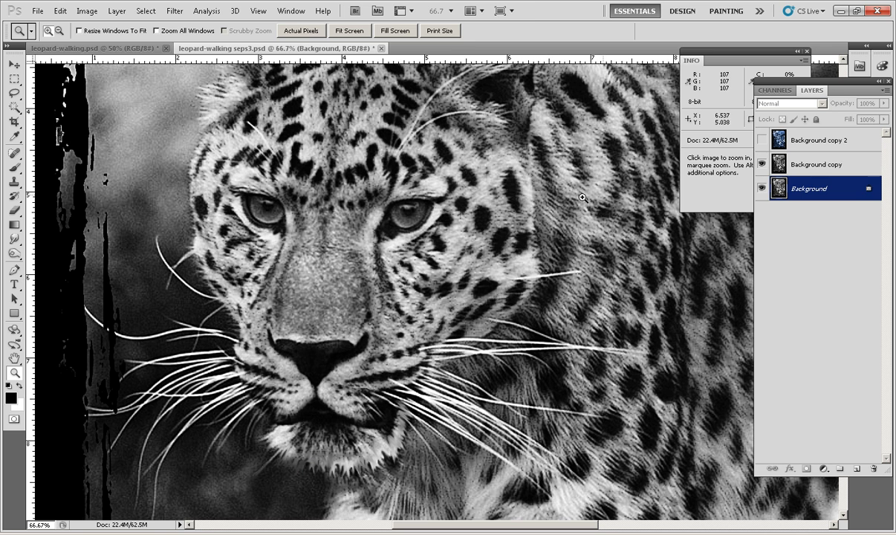
pyautogui.click(762, 164)
pyautogui.click(762, 164)
pyautogui.click(762, 164)
pyautogui.click(762, 164)
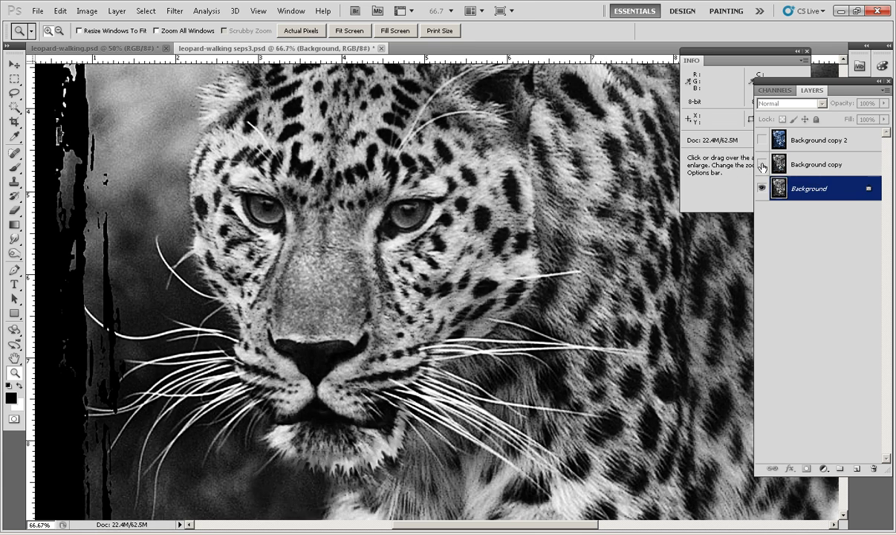
pyautogui.click(763, 164)
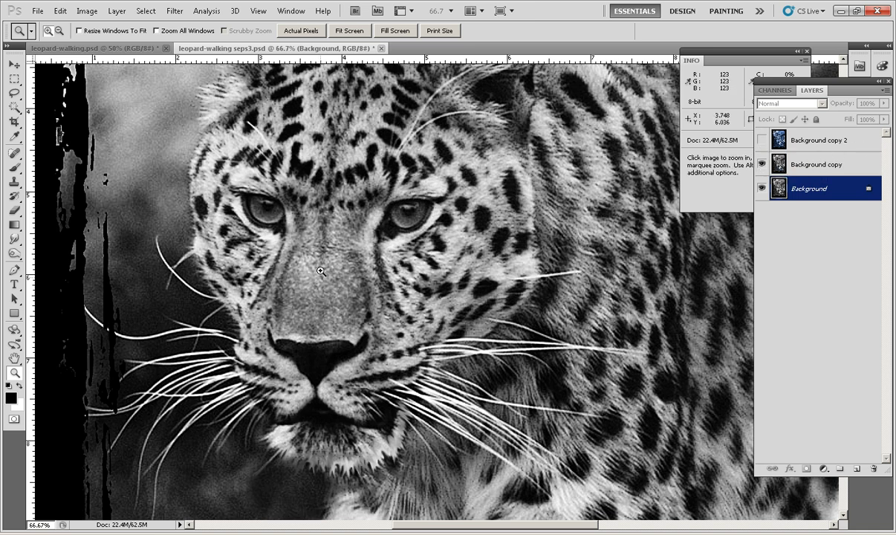
pyautogui.click(853, 166)
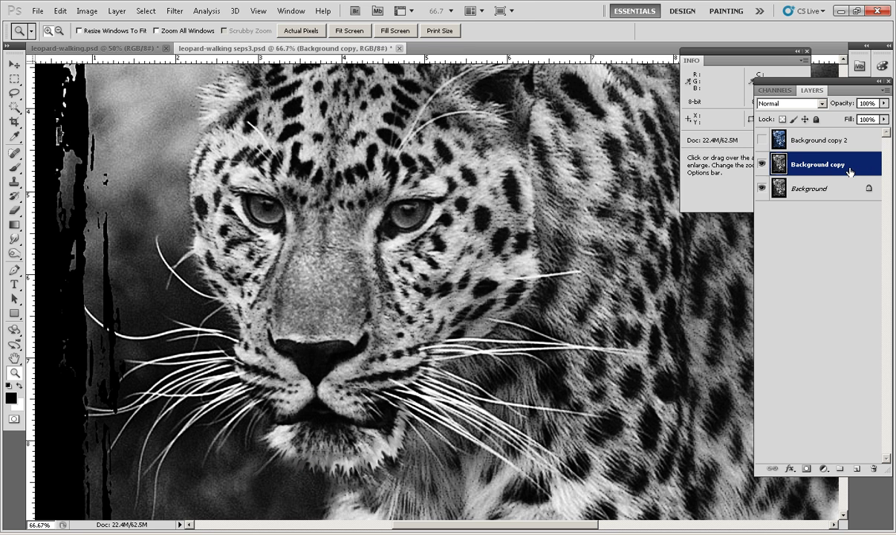
# Step: Duplicate Background copy as Background copy 3 and try a blue Colorize tint, then cancel
pyautogui.moveTo(866, 173); pyautogui.dragTo(855, 466)
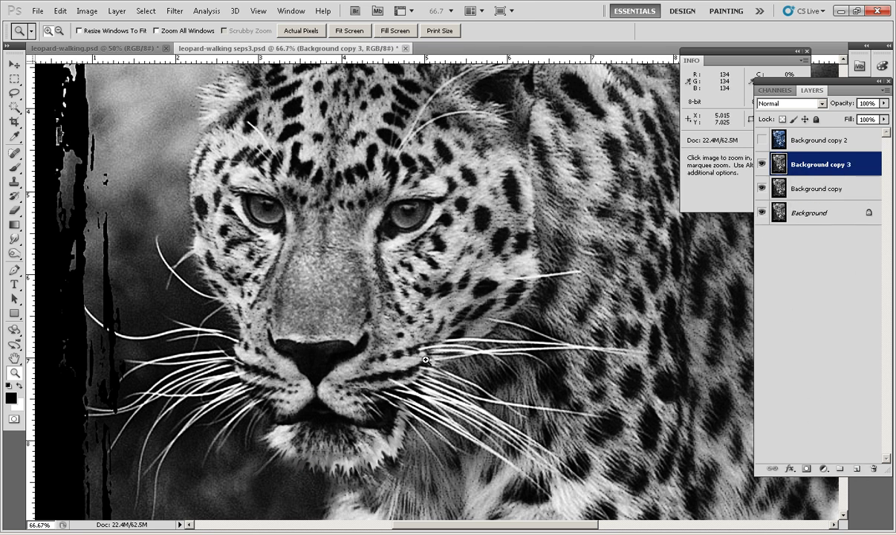
pyautogui.hotkey('ctrl', 'u')
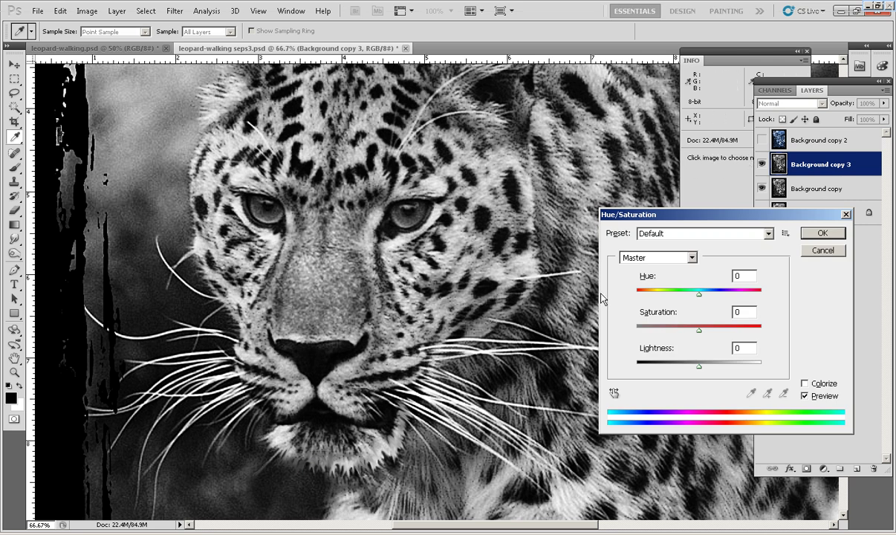
pyautogui.click(805, 383)
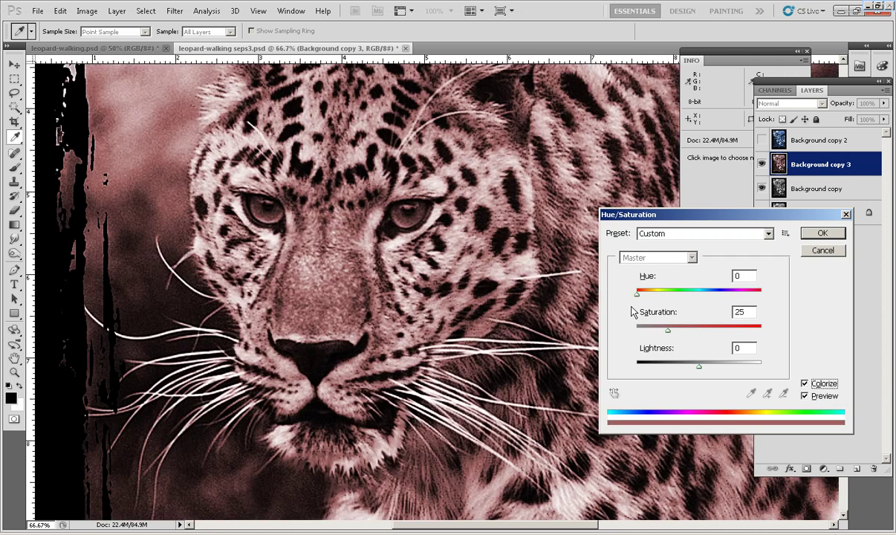
pyautogui.moveTo(636, 296); pyautogui.dragTo(711, 306)
pyautogui.moveTo(712, 310); pyautogui.dragTo(715, 310)
pyautogui.moveTo(673, 331); pyautogui.dragTo(683, 330)
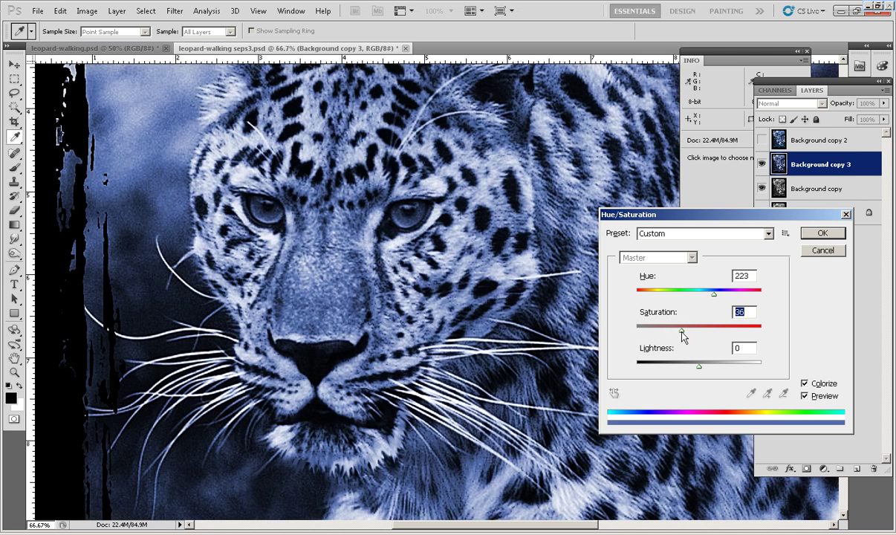
pyautogui.click(834, 250)
# Step: Show the blue-tinted Background copy 2 and zoom out to 50% on the LEOPARD title
pyautogui.press('z')
pyautogui.click(762, 139)
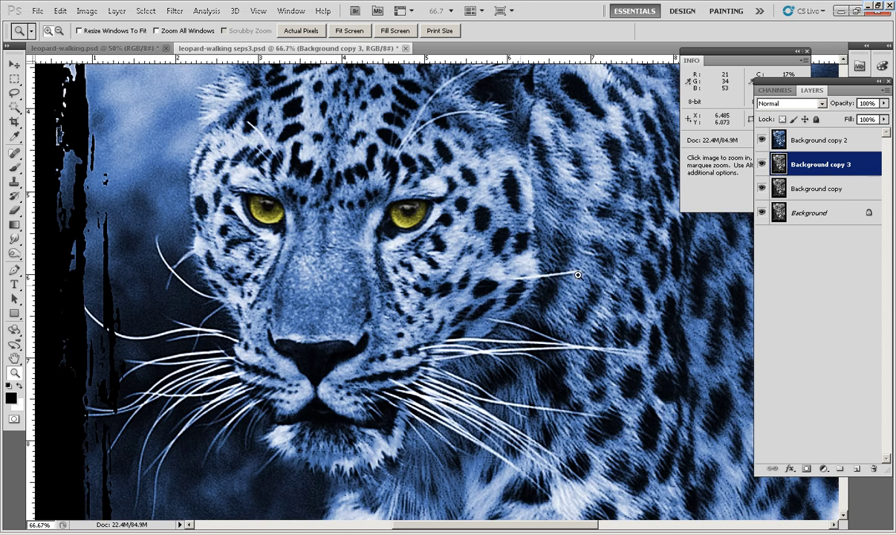
pyautogui.keyDown('alt'); pyautogui.click(349, 276); pyautogui.keyUp('alt')
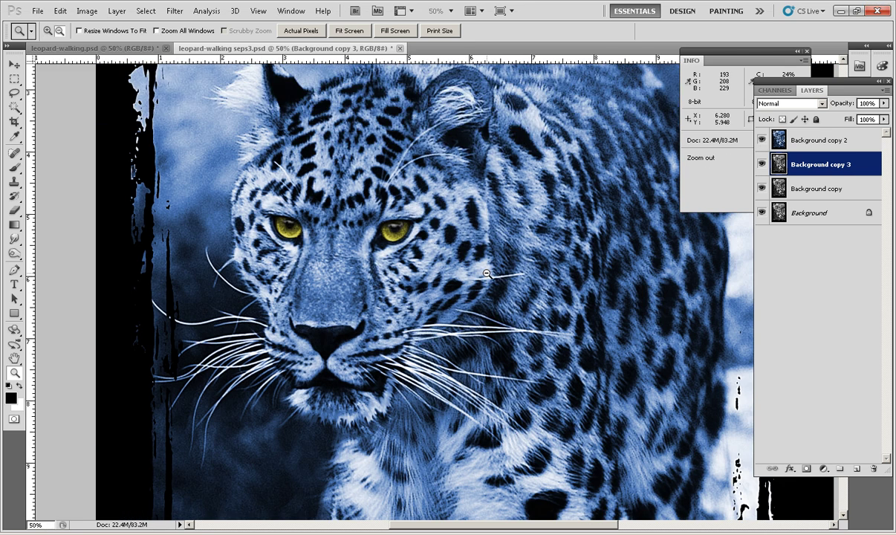
pyautogui.moveTo(454, 226); pyautogui.dragTo(436, 308)
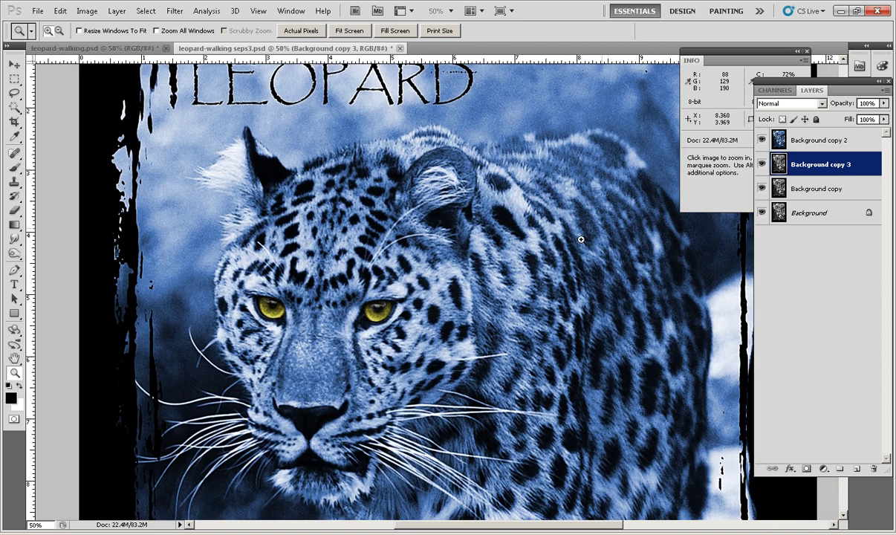
# Step: Compare versions by hiding and re-showing Background copy 2, Background copy 3 and Background copy
pyautogui.click(774, 89)
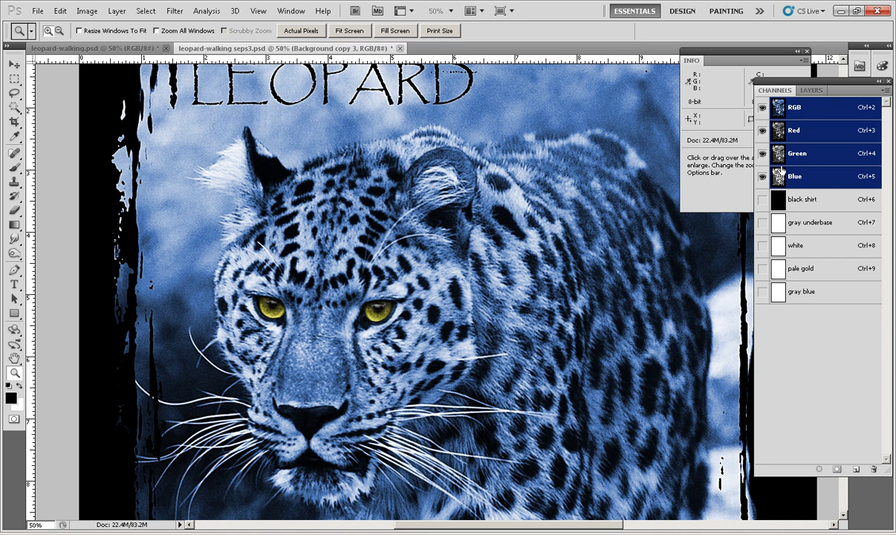
pyautogui.click(811, 90)
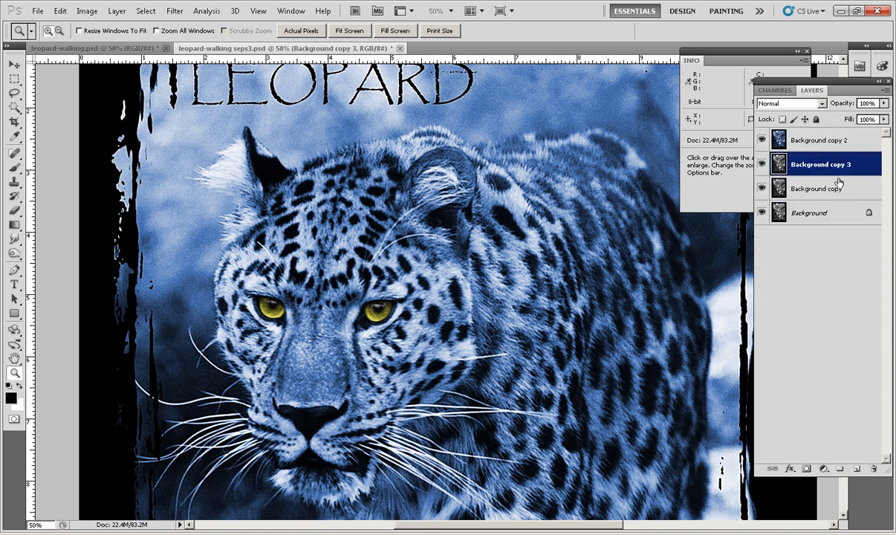
pyautogui.click(761, 141)
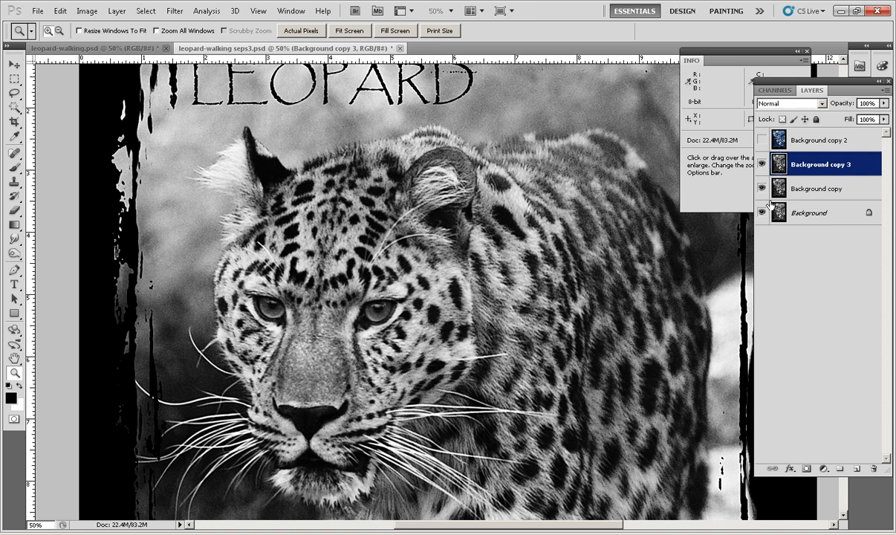
pyautogui.click(762, 164)
pyautogui.click(762, 190)
pyautogui.click(762, 191)
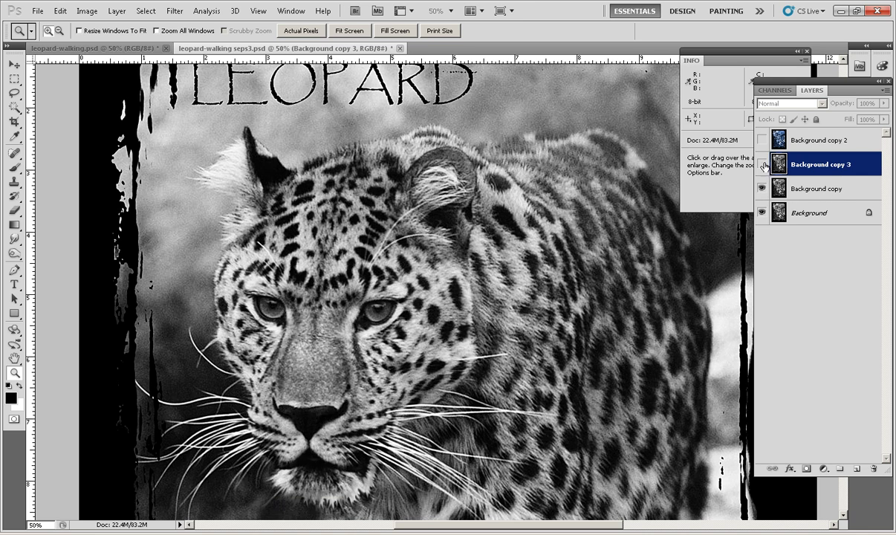
pyautogui.click(760, 162)
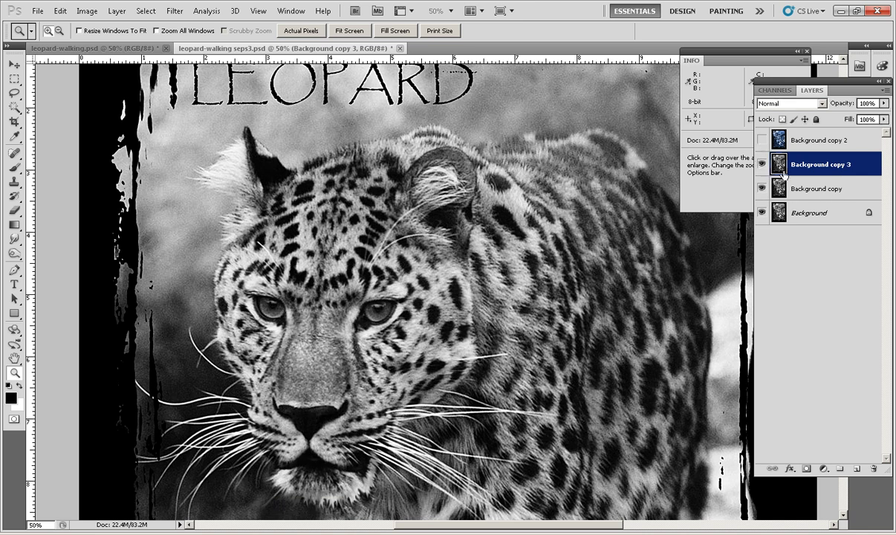
pyautogui.click(762, 139)
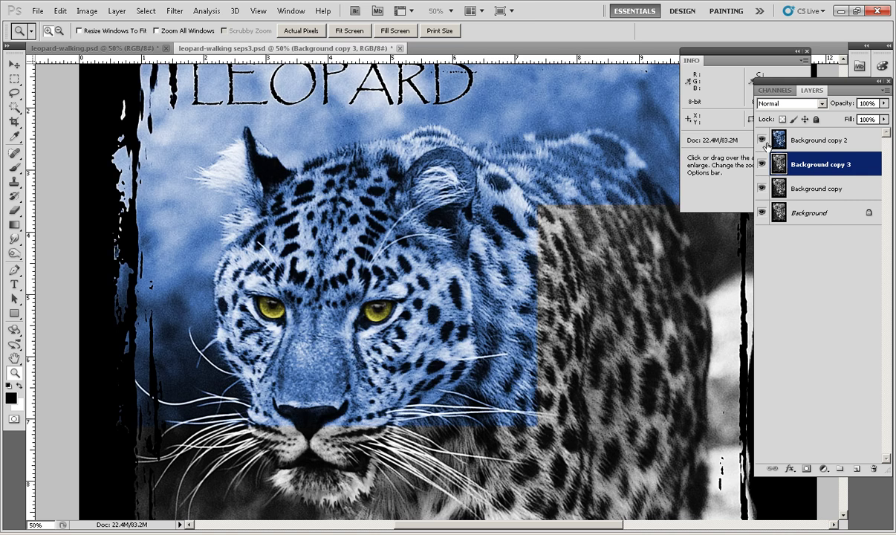
# Step: Switch to the Channels panel to view the spot channels
pyautogui.click(777, 91)
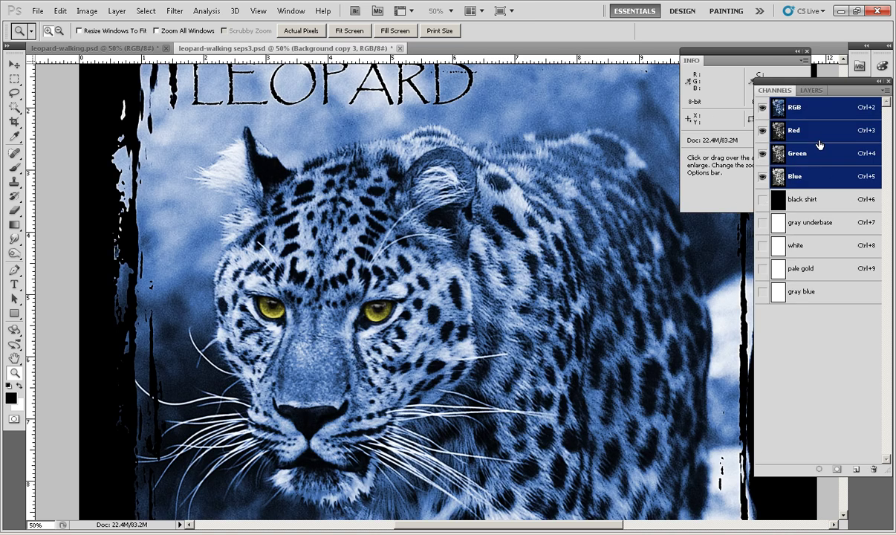
pyautogui.click(813, 91)
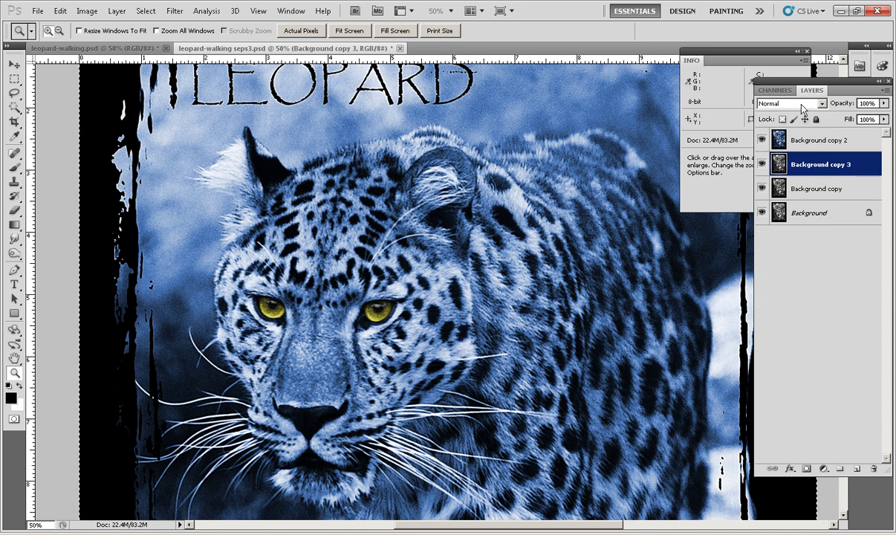
pyautogui.click(774, 90)
# Step: Invert the gray underbase channel into a leopard negative, preview it with black shirt, then select the white channel
pyautogui.click(845, 224)
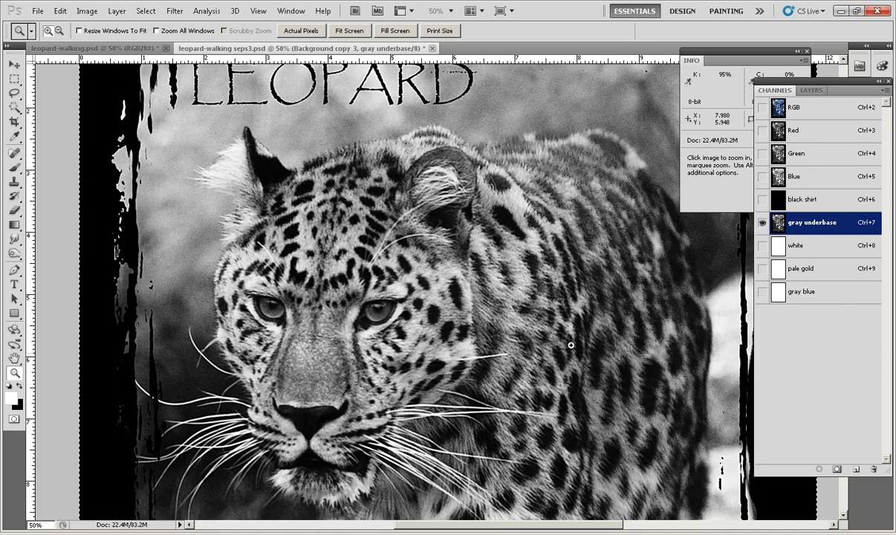
pyautogui.hotkey('ctrl', 'i')
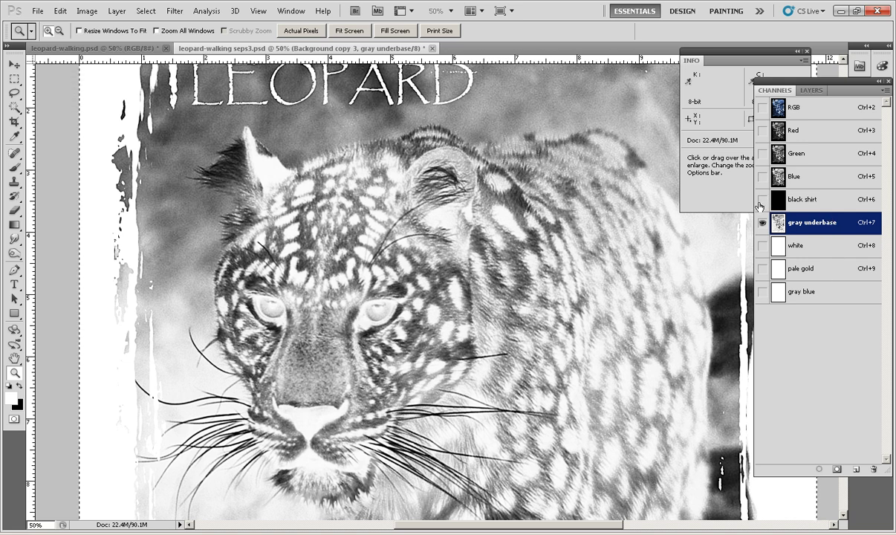
pyautogui.click(762, 200)
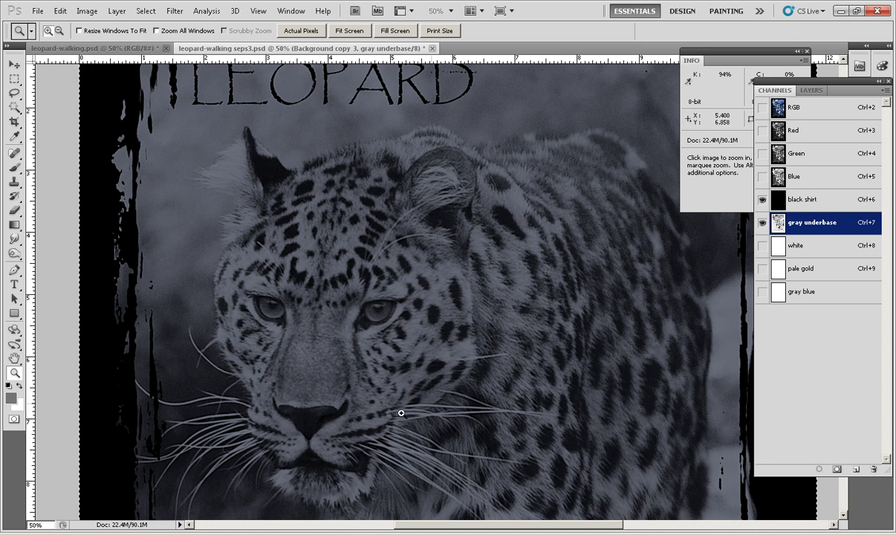
pyautogui.click(822, 253)
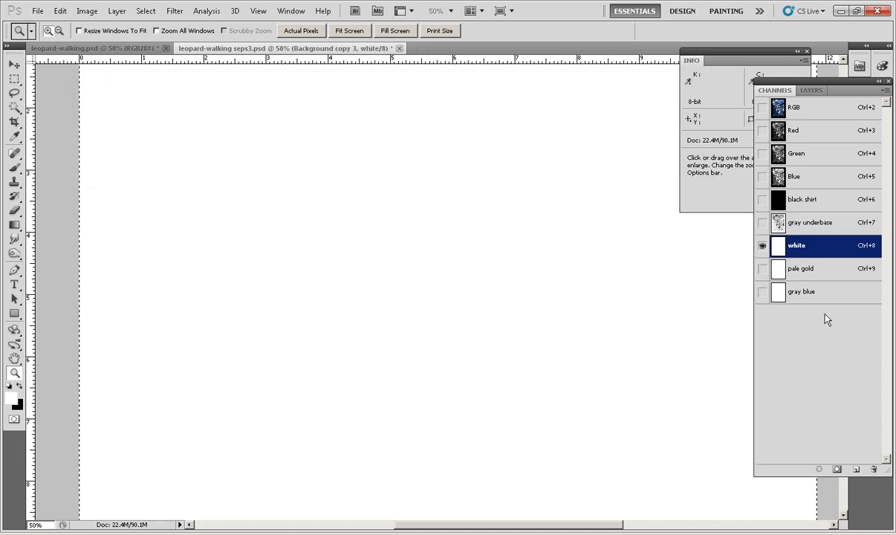
# Step: Paste the leopard into the white channel, show black shirt and gray underbase, and invert it
pyautogui.hotkey('ctrl', 'v')
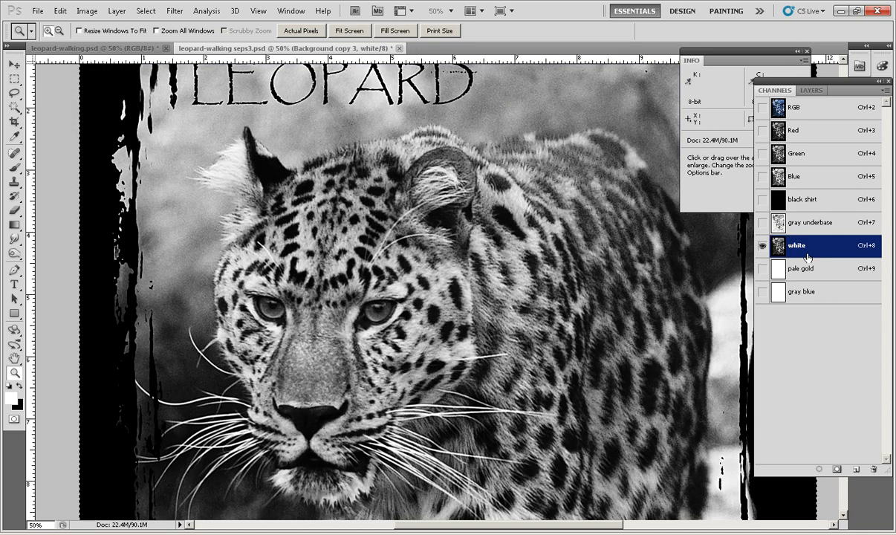
pyautogui.click(762, 199)
pyautogui.click(763, 222)
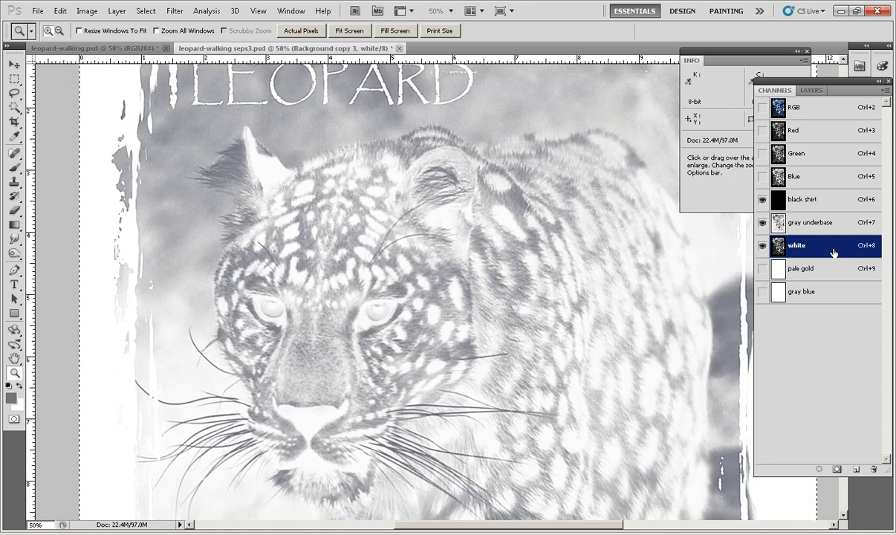
pyautogui.hotkey('ctrl', 'i')
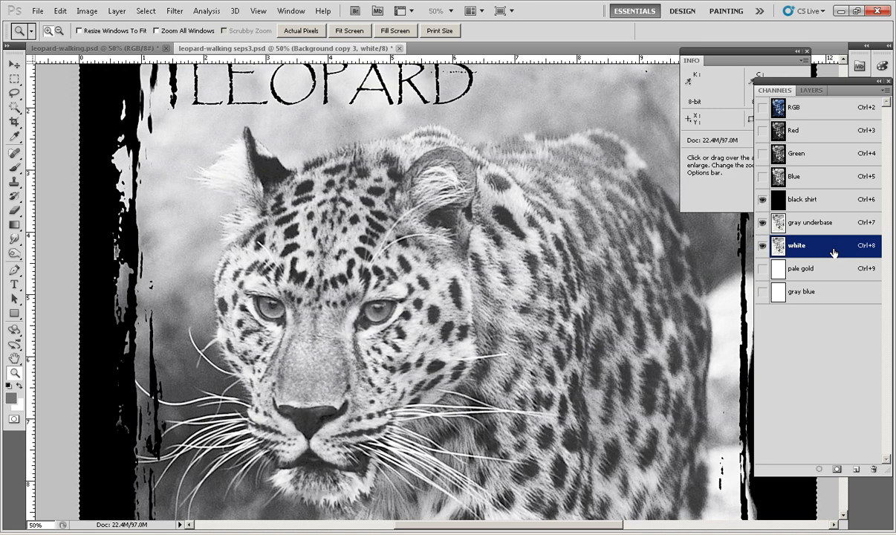
# Step: Brighten the white channel with a Curves adjustment raising input 198 to output 239
pyautogui.hotkey('ctrl', 'm')
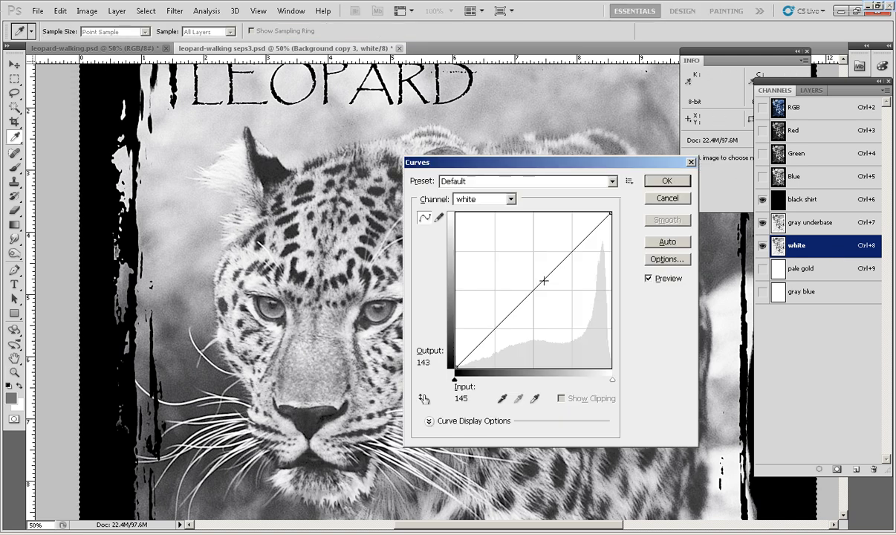
pyautogui.moveTo(532, 290); pyautogui.dragTo(518, 256)
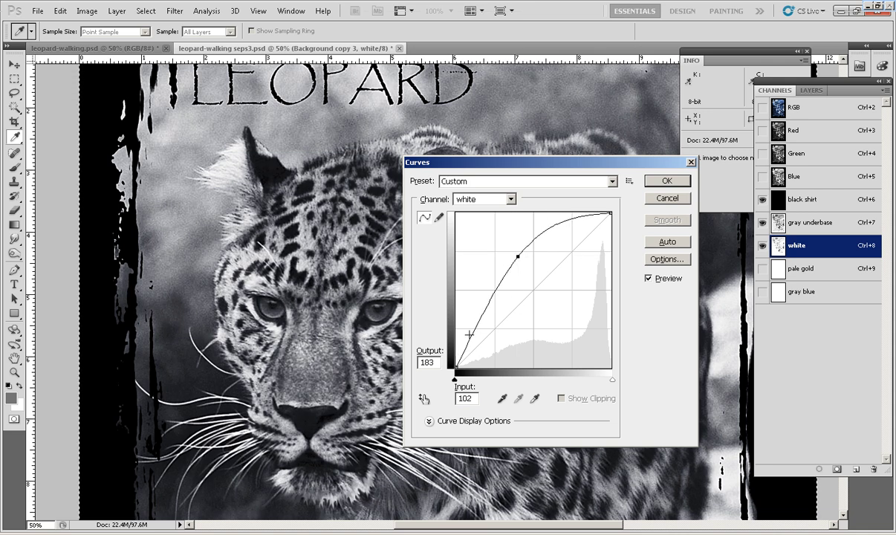
pyautogui.moveTo(520, 257); pyautogui.dragTo(577, 223)
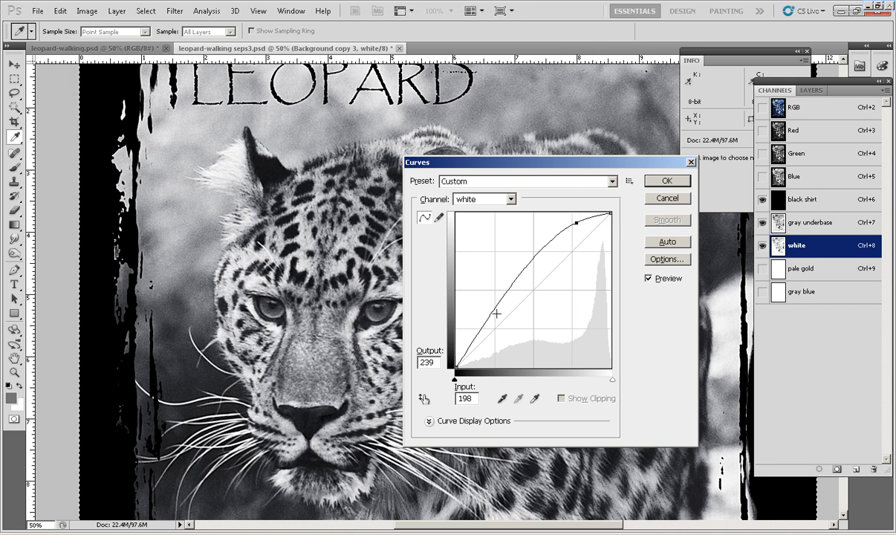
pyautogui.moveTo(523, 162); pyautogui.dragTo(675, 257)
pyautogui.moveTo(586, 257); pyautogui.dragTo(416, 211)
pyautogui.click(646, 231)
pyautogui.press('z')
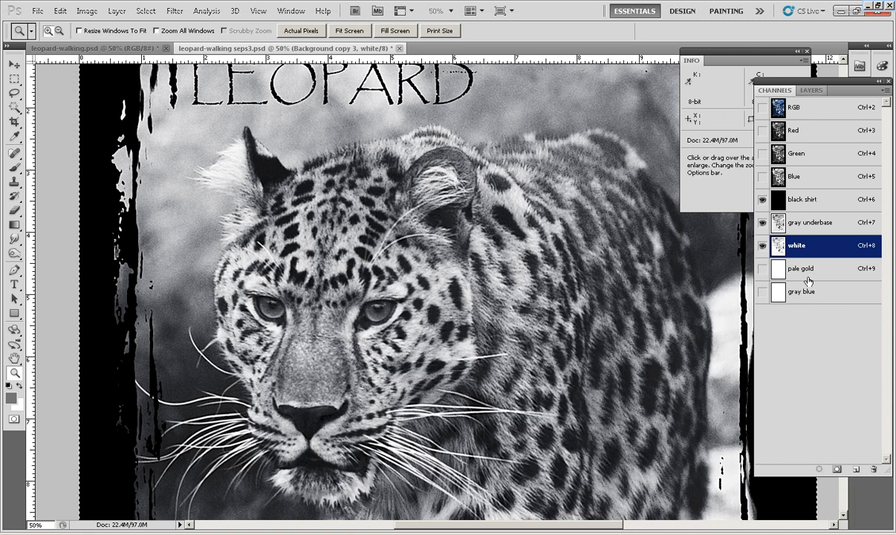
# Step: Return to the composite view and duplicate the document as leopard-walking seps3 copy
pyautogui.click(825, 119)
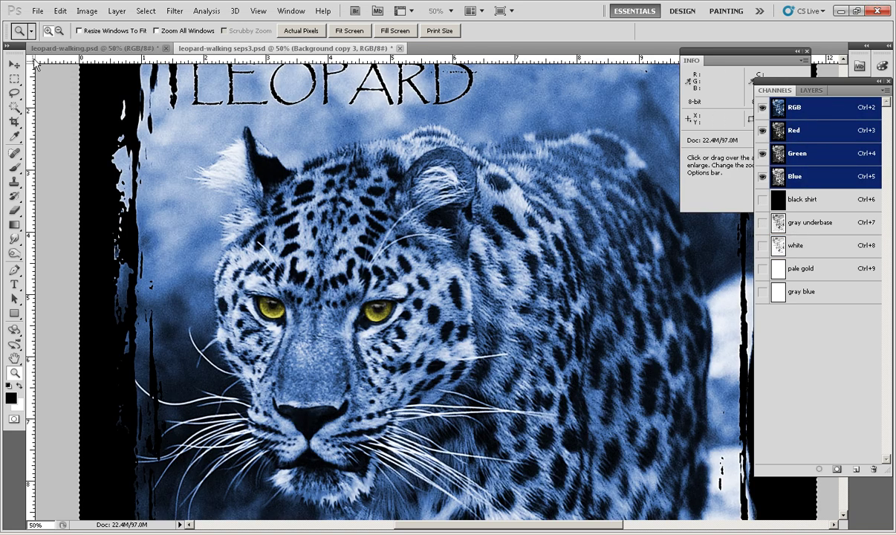
pyautogui.click(84, 14)
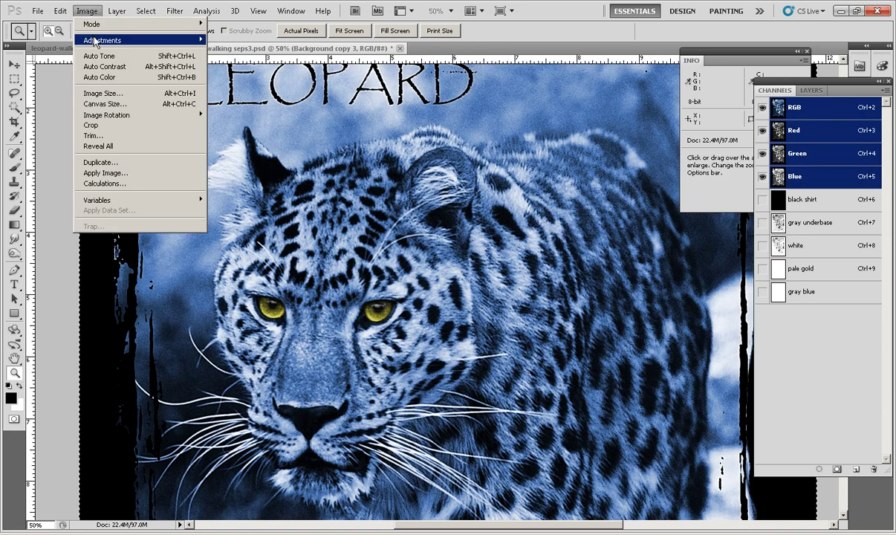
pyautogui.click(100, 162)
pyautogui.click(538, 173)
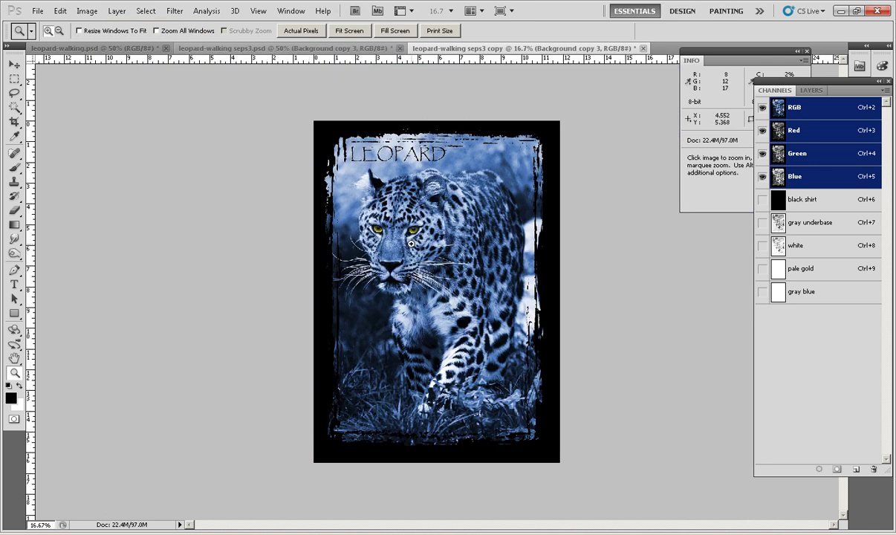
pyautogui.click(87, 11)
pyautogui.moveTo(97, 24)
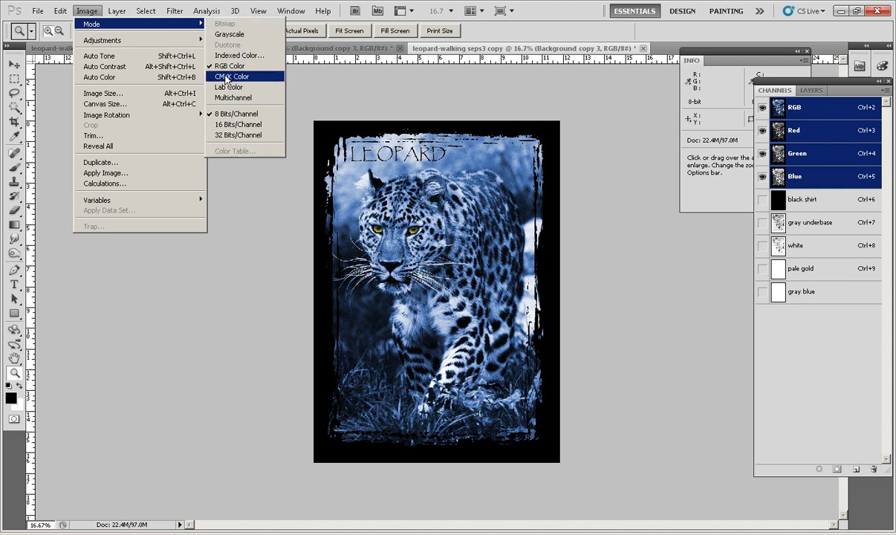
# Step: Keep Custom CMYK at SWOP (Coated), 20%, GCR with Maximum black generation, and apply Color Settings
pyautogui.moveTo(60, 11)
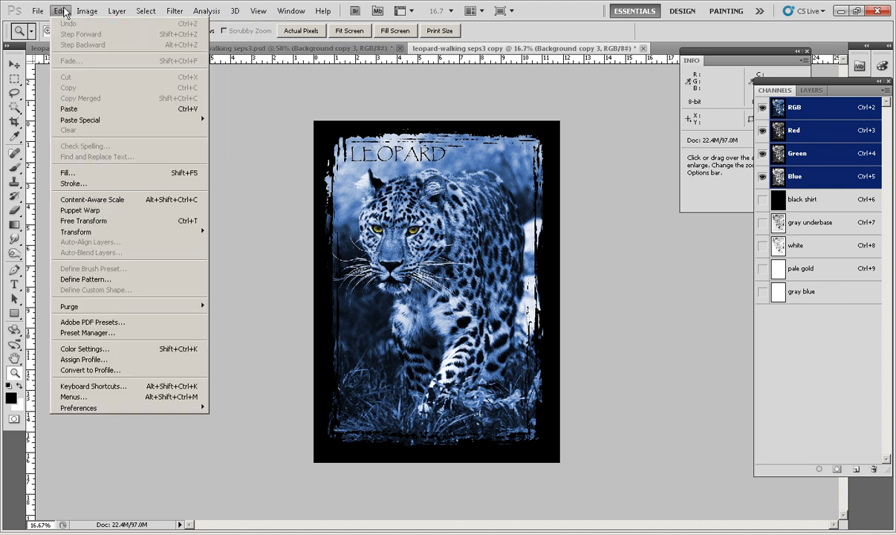
pyautogui.click(124, 357)
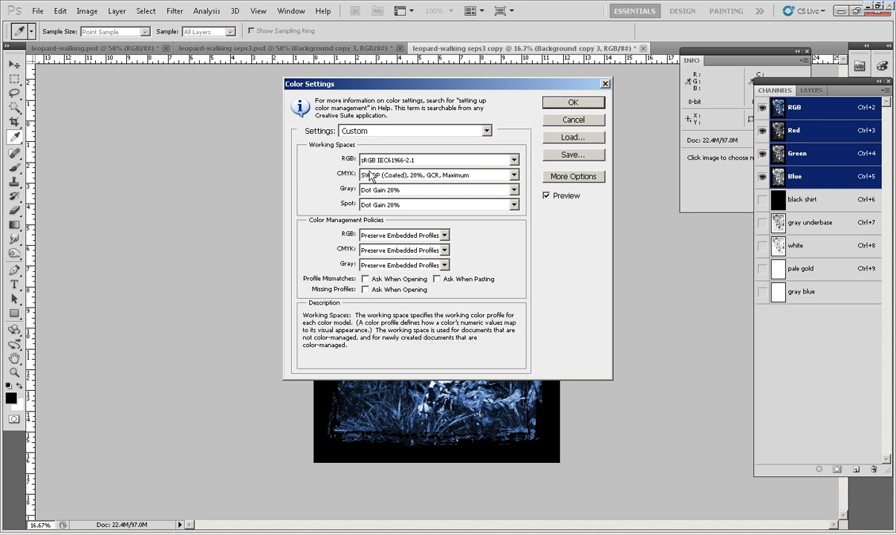
pyautogui.click(514, 177)
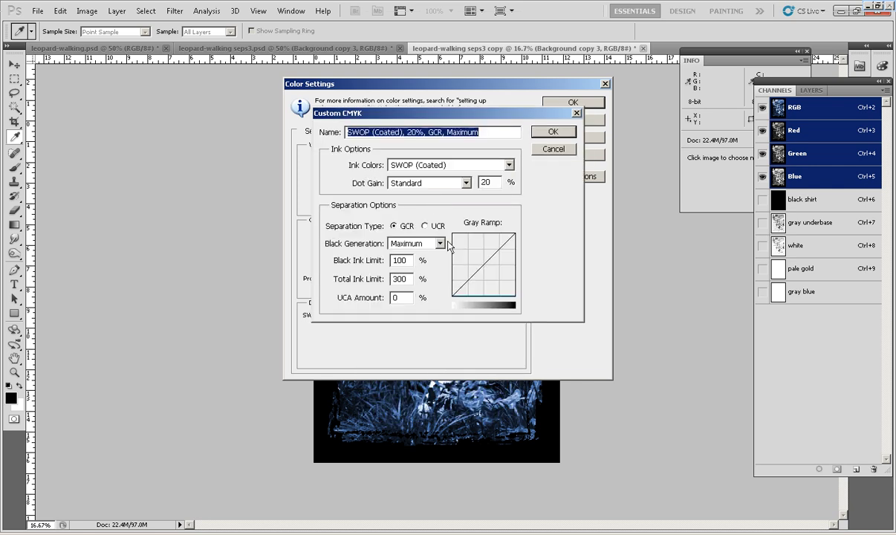
pyautogui.click(441, 245)
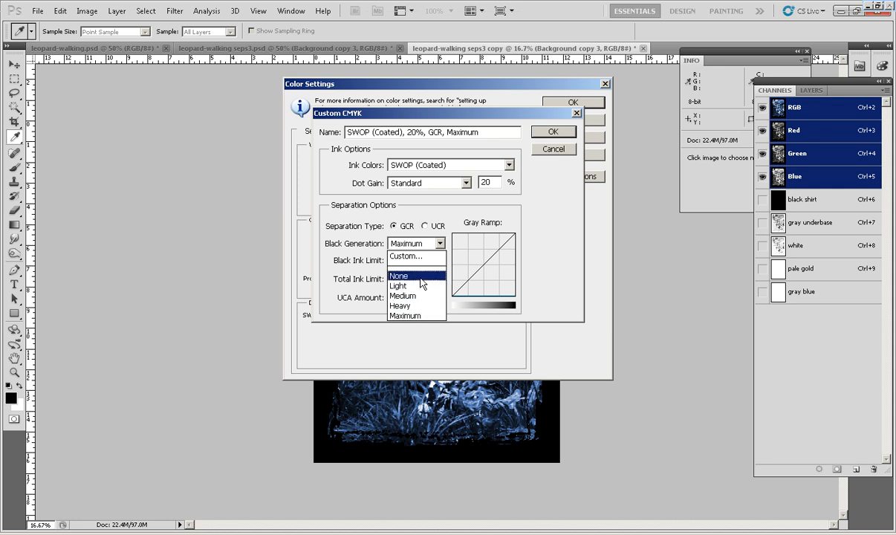
pyautogui.click(440, 249)
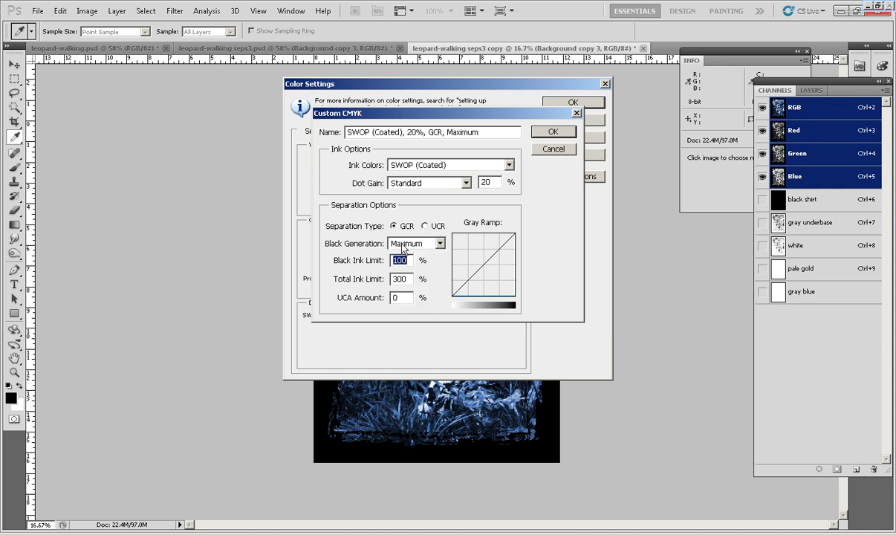
pyautogui.click(553, 132)
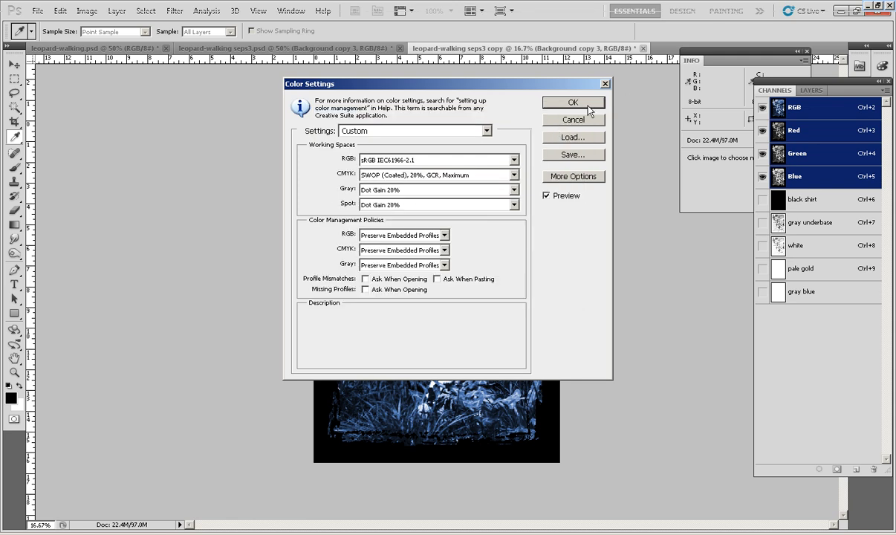
pyautogui.click(572, 103)
pyautogui.press('z')
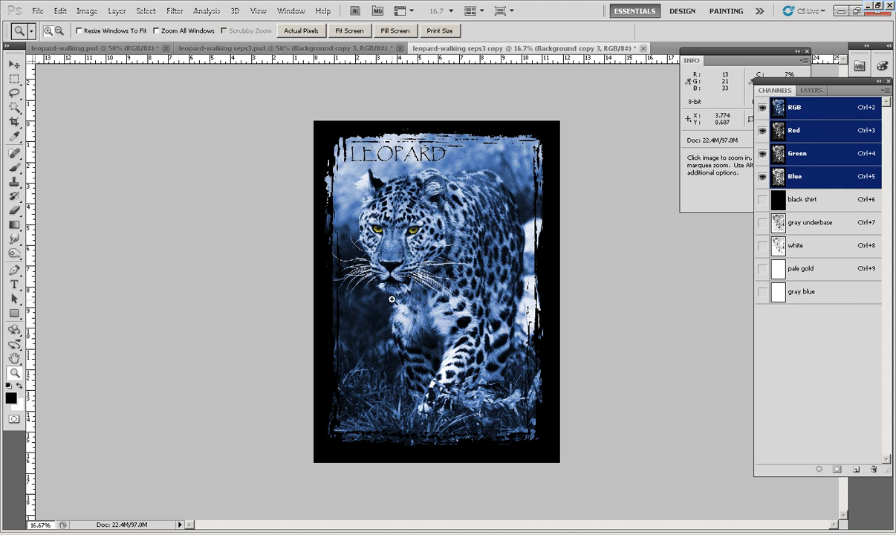
# Step: Convert the seps3 copy to CMYK Color, flattening it and accepting the profile conversion
pyautogui.click(84, 12)
pyautogui.moveTo(111, 28)
pyautogui.click(248, 78)
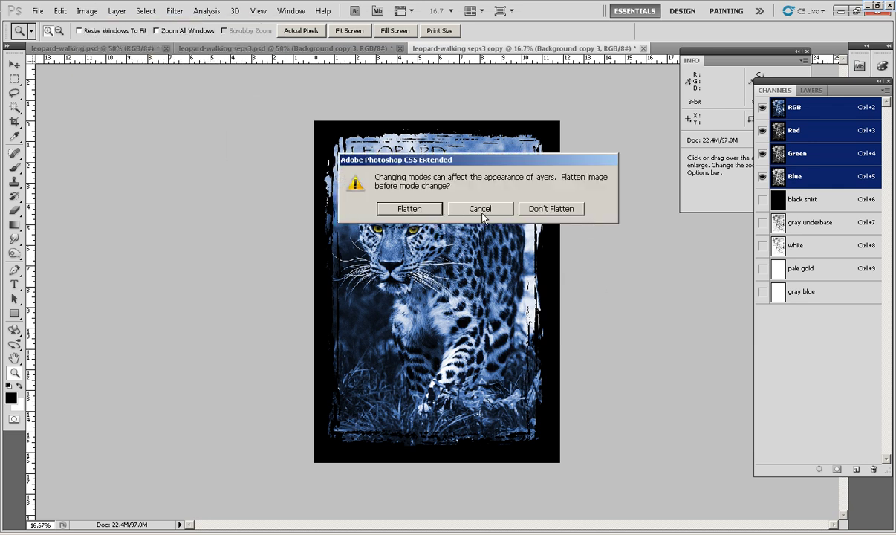
pyautogui.click(391, 211)
pyautogui.click(462, 224)
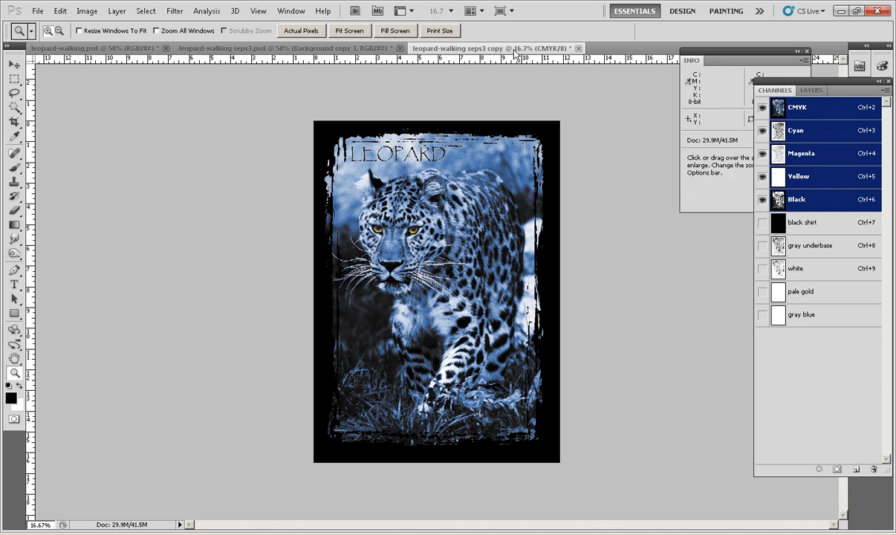
# Step: Drag the CMYK copy's Yellow plate into seps3.psd as Alpha 2, then close the copy without saving
pyautogui.moveTo(514, 49); pyautogui.dragTo(510, 95)
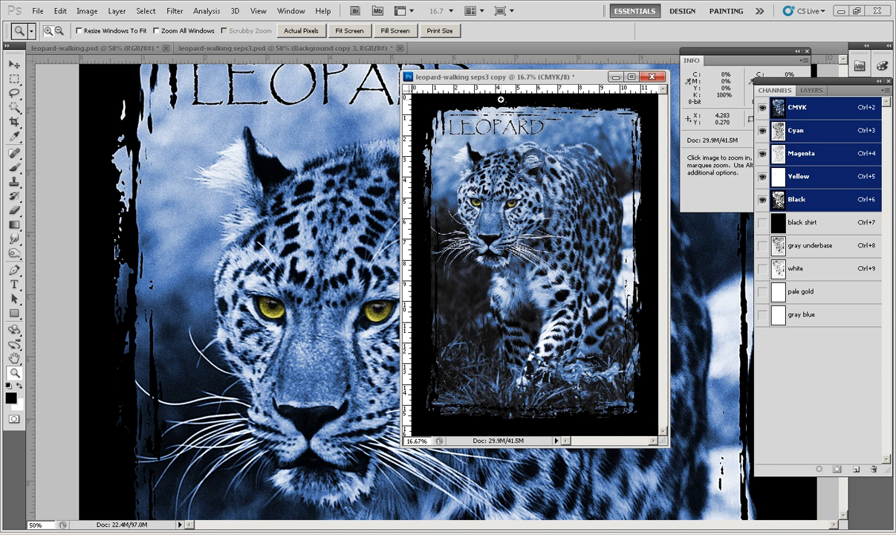
pyautogui.click(796, 130)
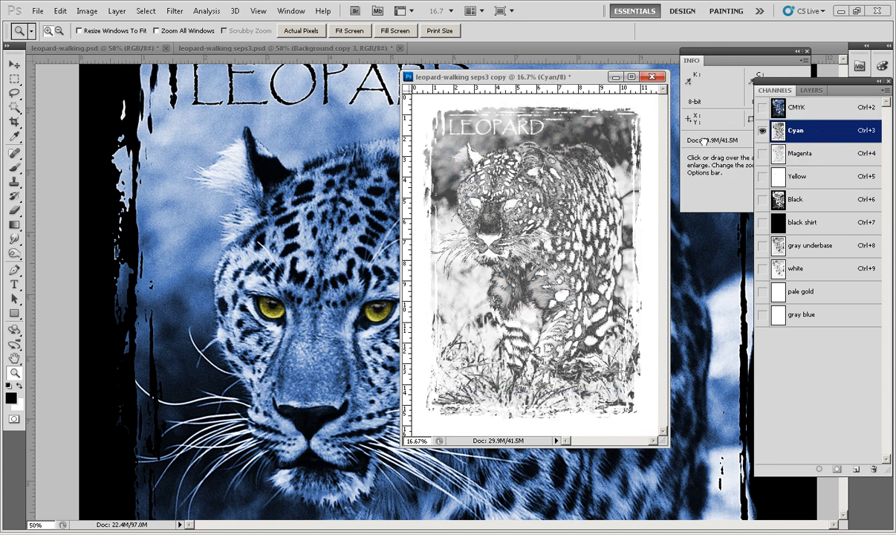
pyautogui.click(302, 260)
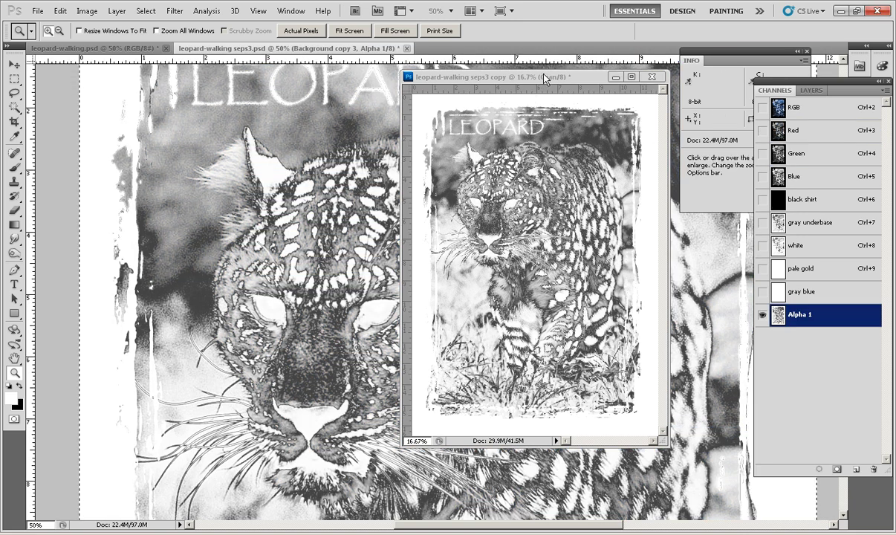
pyautogui.click(512, 74)
pyautogui.click(773, 170)
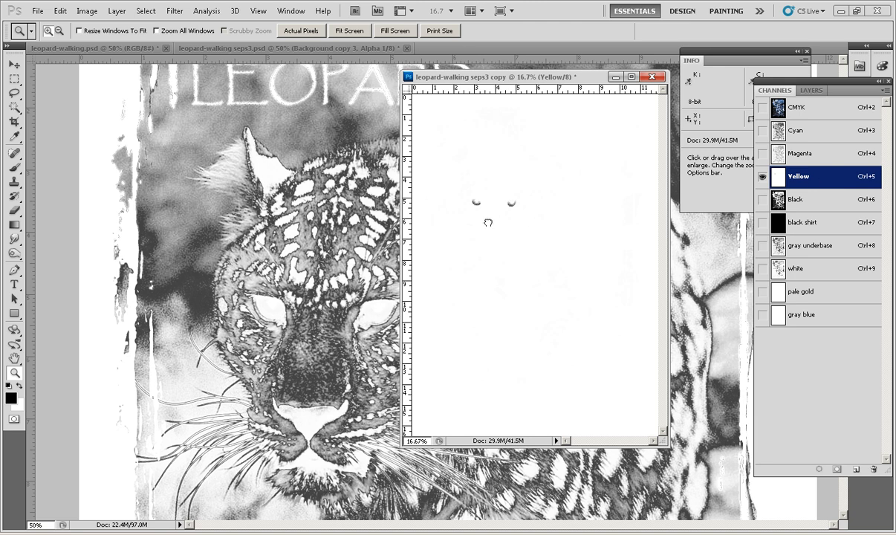
pyautogui.moveTo(440, 223); pyautogui.dragTo(261, 285)
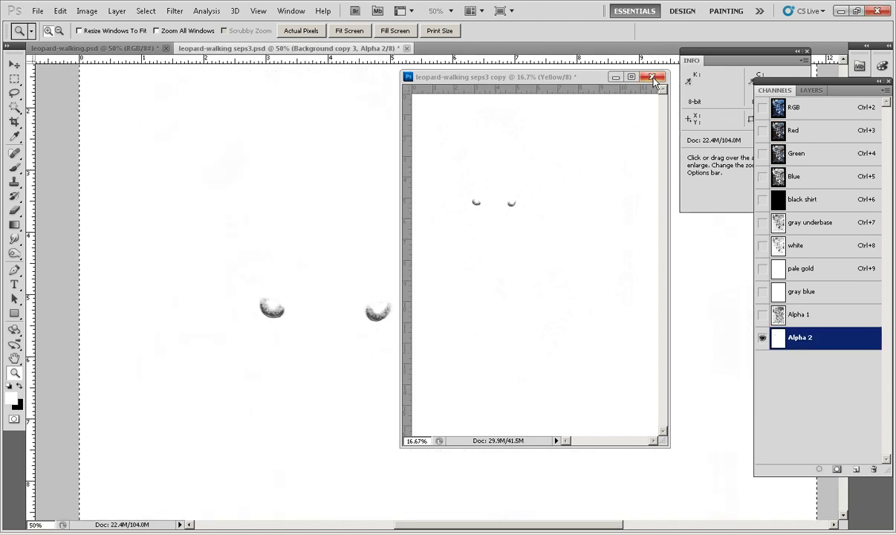
pyautogui.click(653, 78)
pyautogui.click(449, 216)
# Step: Move Alpha 1's leopard into gray blue and Alpha 2's eye highlights into pale gold
pyautogui.click(829, 319)
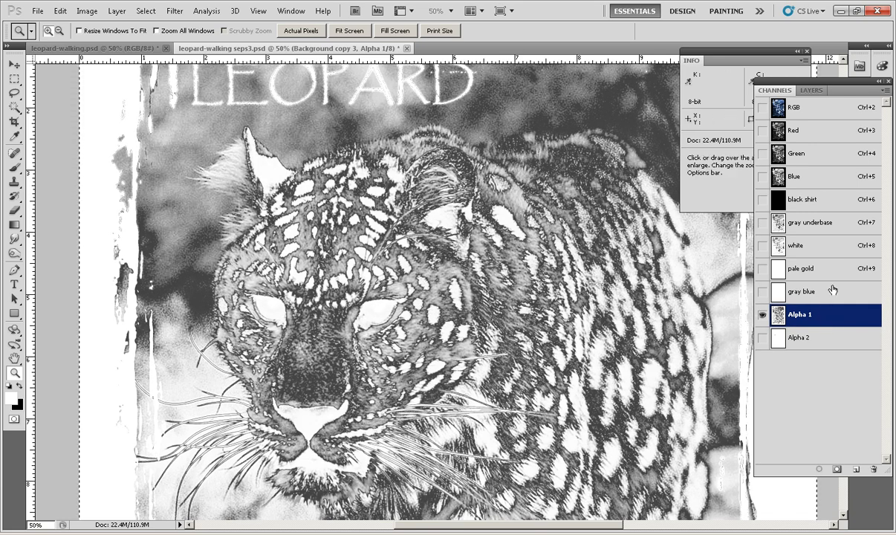
pyautogui.click(802, 291)
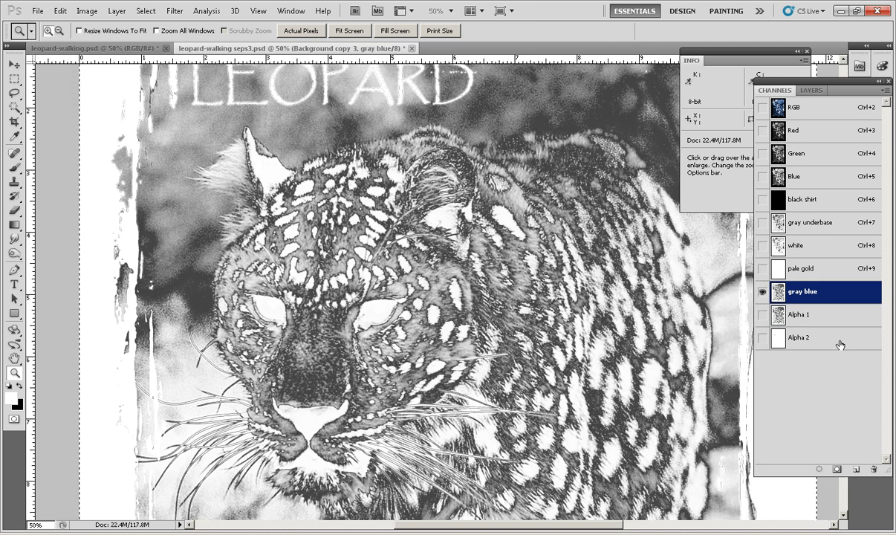
pyautogui.click(839, 346)
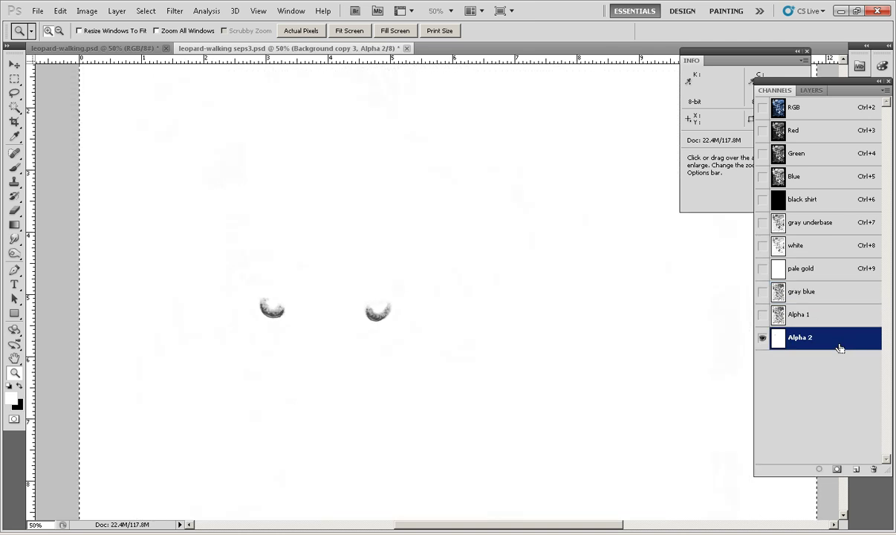
pyautogui.click(830, 269)
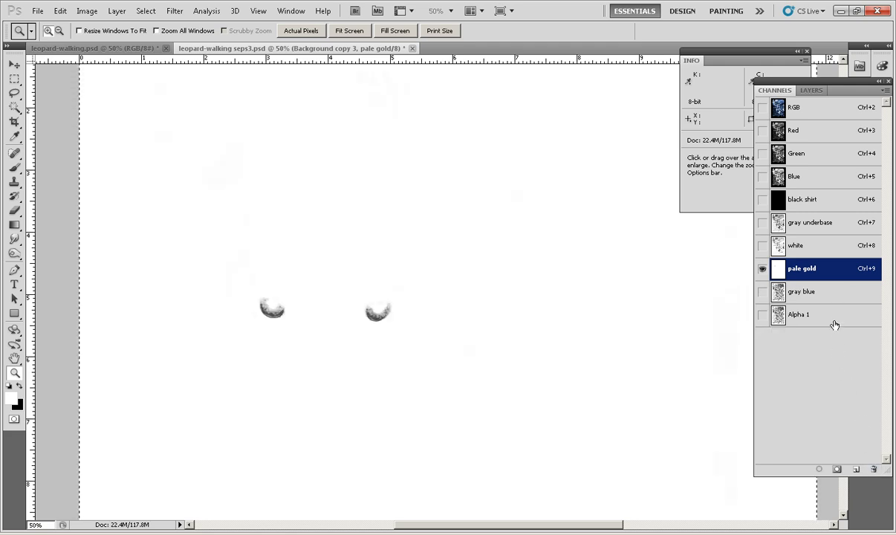
# Step: Turn on the black shirt, gray underbase, white and gray blue plates for a combined preview
pyautogui.click(762, 199)
pyautogui.click(762, 222)
pyautogui.moveTo(763, 245); pyautogui.dragTo(763, 291)
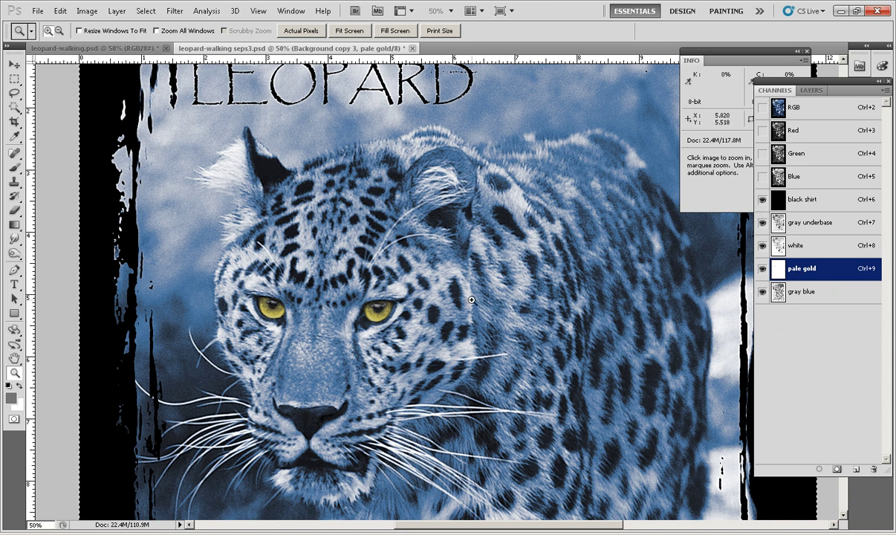
# Step: Apply a gray blue channel curve with a single midpoint lifting input 116 to output 138
pyautogui.click(824, 293)
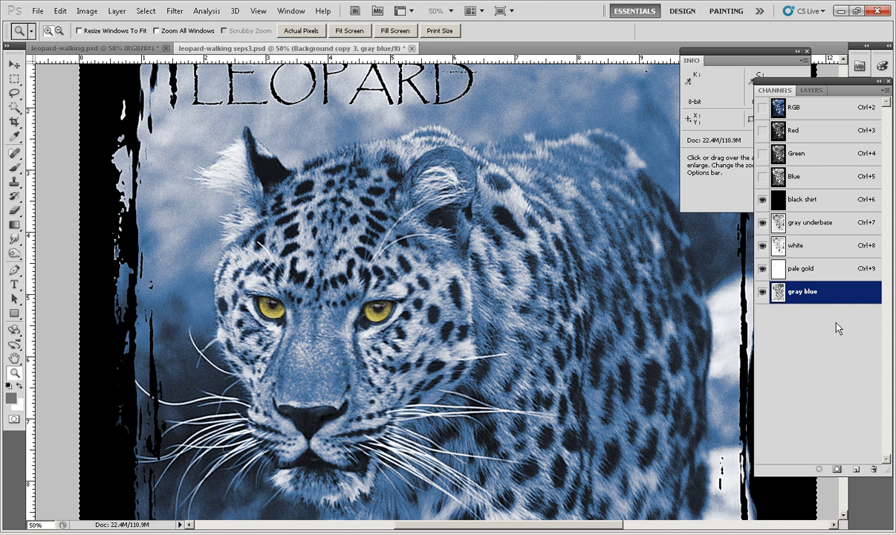
pyautogui.hotkey('ctrl', 'm')
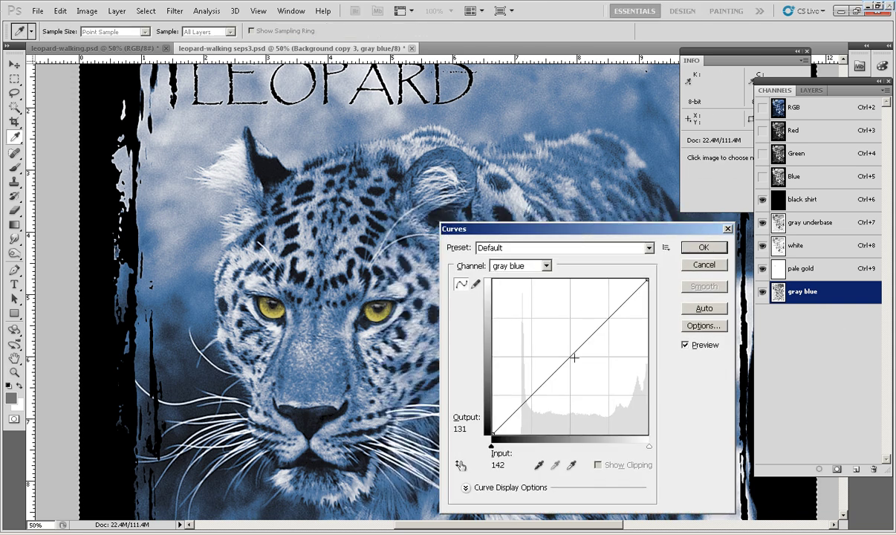
pyautogui.moveTo(569, 357)
pyautogui.mouseDown()
pyautogui.moveTo(592, 382)
pyautogui.moveTo(561, 347)
pyautogui.mouseUp()
pyautogui.moveTo(508, 410)
pyautogui.mouseDown()
pyautogui.moveTo(506, 428)
pyautogui.moveTo(505, 412)
pyautogui.mouseUp()
pyautogui.moveTo(561, 347); pyautogui.dragTo(438, 403)
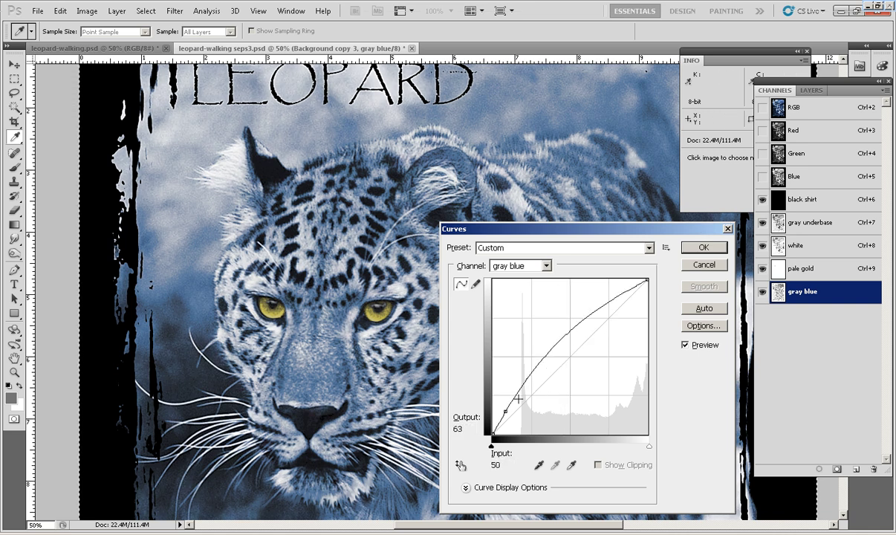
pyautogui.moveTo(506, 410); pyautogui.dragTo(439, 403)
pyautogui.click(566, 359)
pyautogui.moveTo(567, 360); pyautogui.dragTo(564, 348)
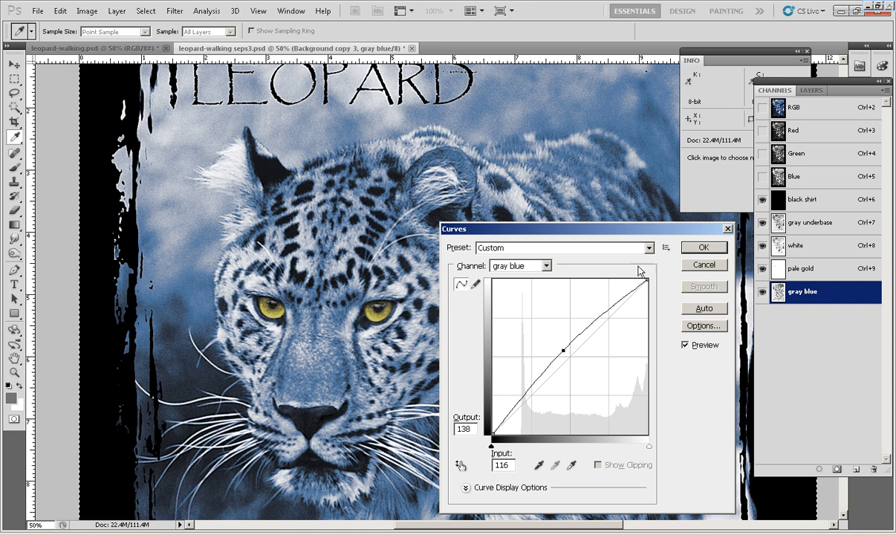
pyautogui.click(703, 265)
# Step: Pull the pale gold channel's curve midpoint down to input 145, output 101
pyautogui.press('z')
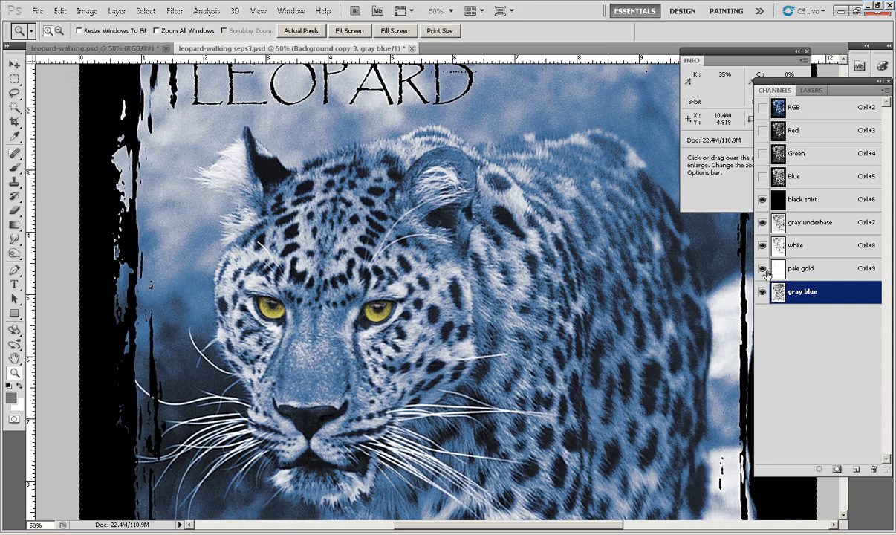
pyautogui.click(816, 270)
pyautogui.hotkey('ctrl', 'm')
pyautogui.click(570, 355)
pyautogui.moveTo(570, 355)
pyautogui.mouseDown()
pyautogui.moveTo(582, 374)
pyautogui.moveTo(544, 338)
pyautogui.moveTo(576, 363)
pyautogui.mouseUp()
pyautogui.click(689, 251)
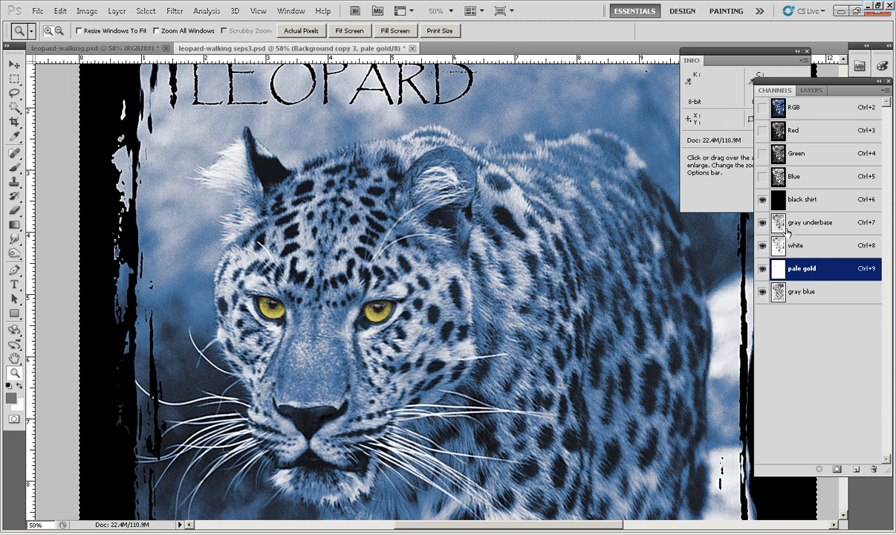
# Step: Hide plates down to black shirt, then re-add underbase, white, pale gold and gray blue one by one
pyautogui.moveTo(762, 245); pyautogui.dragTo(763, 298)
pyautogui.click(762, 222)
pyautogui.click(762, 223)
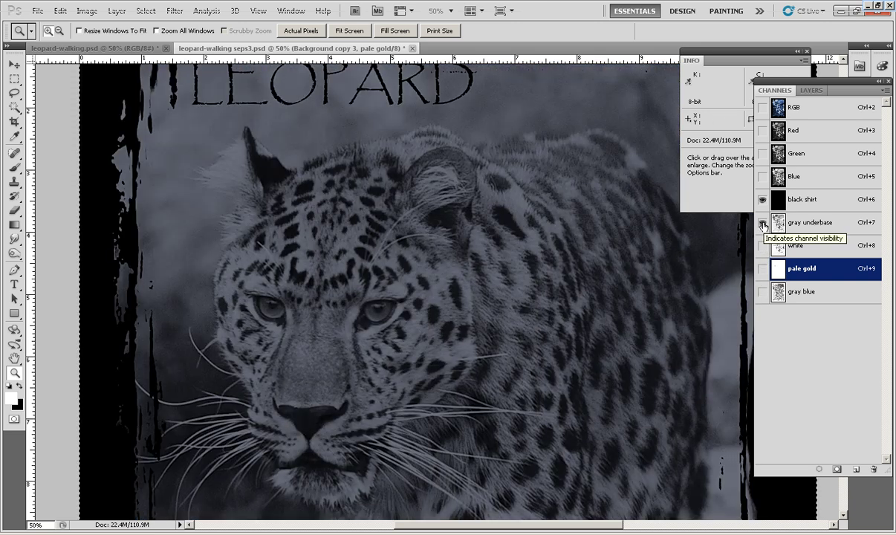
pyautogui.click(762, 245)
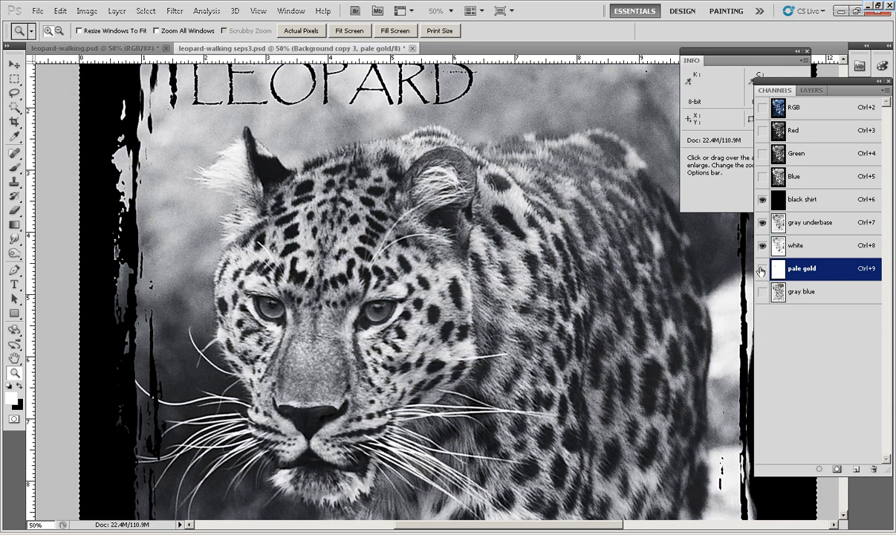
pyautogui.click(762, 268)
pyautogui.click(762, 291)
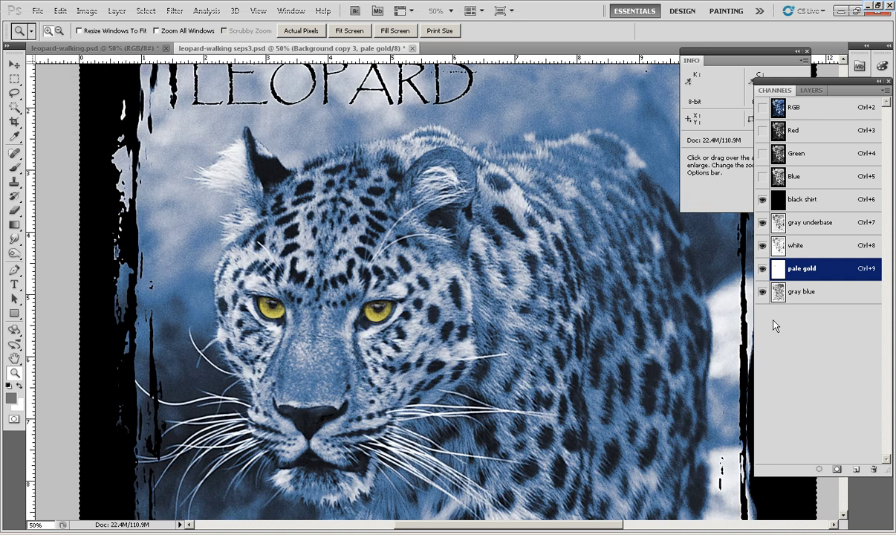